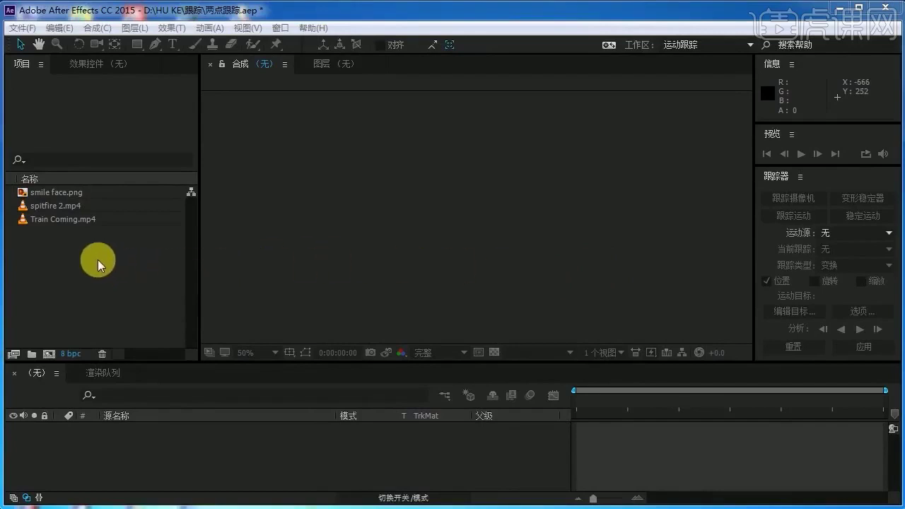
Step: Create a composition from Train Coming.mp4 and mute the clip's audio
left_click(75, 239)
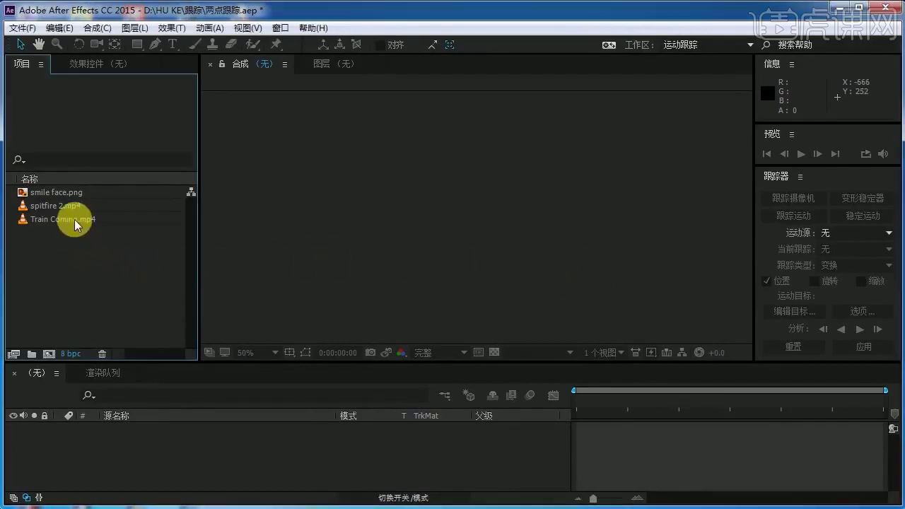
left_click_drag(75, 220, 103, 444)
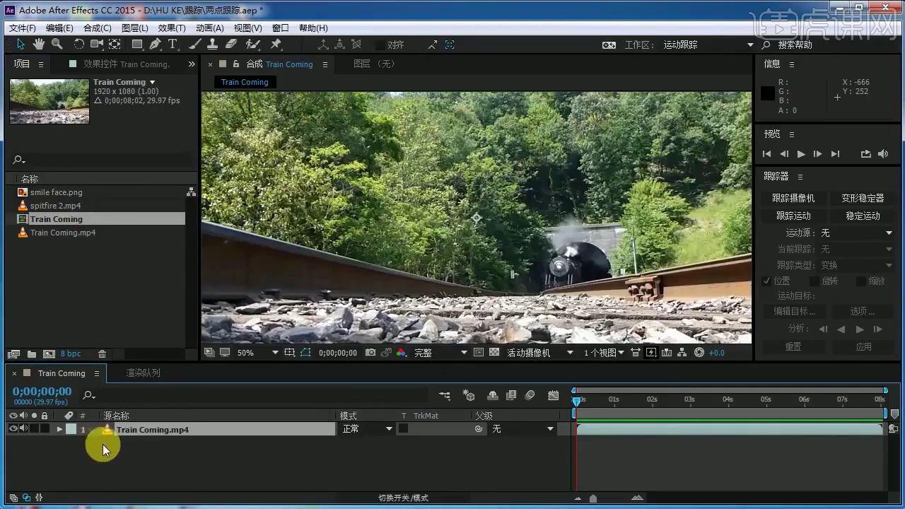
left_click(23, 429)
Step: Play back the train footage to review its motion and return the playhead to the start
left_click(804, 152)
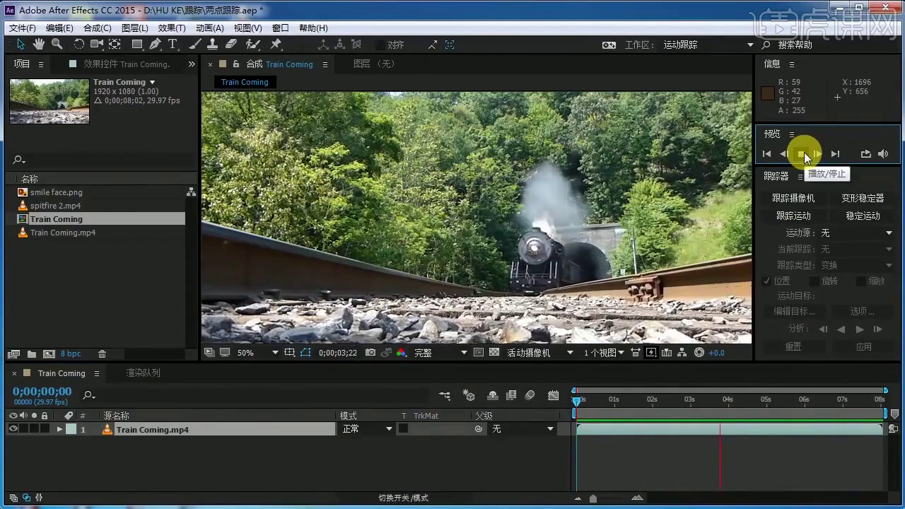
left_click(803, 152)
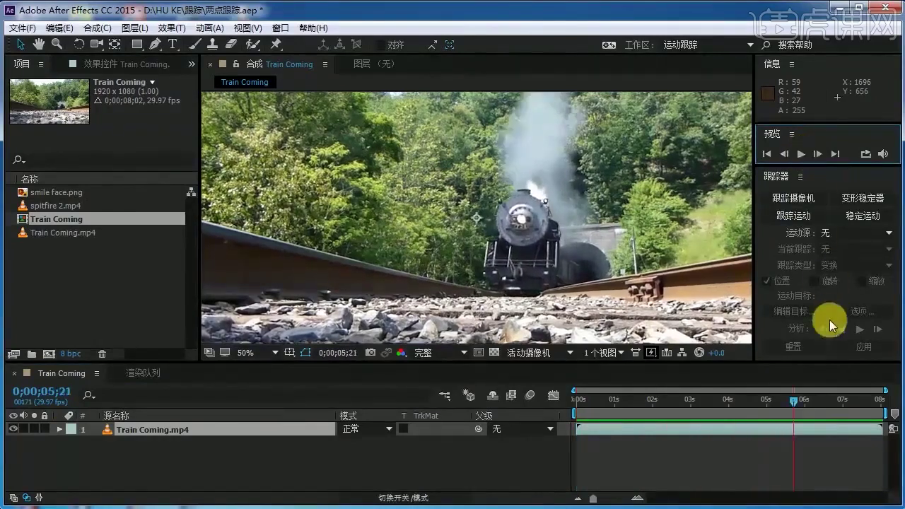
left_click_drag(793, 400, 565, 417)
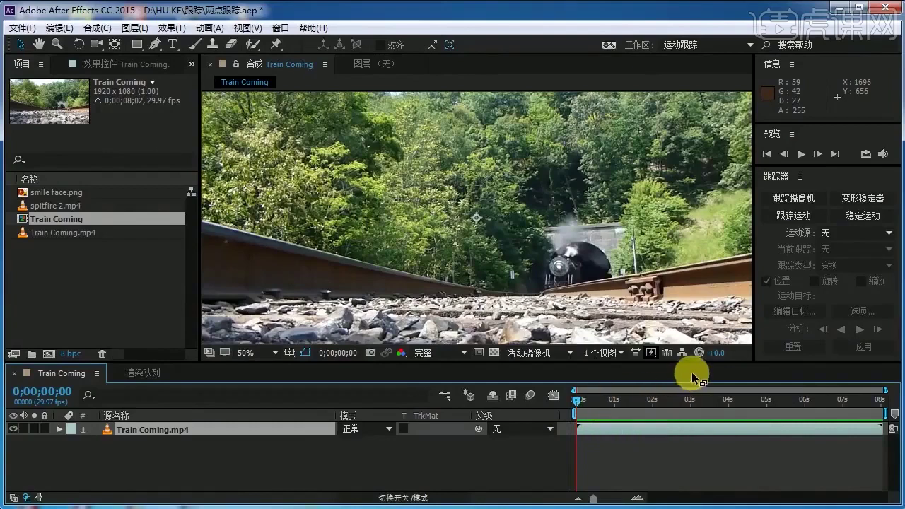
Step: Motion-track the train clip with one track point placed on the locomotive's headlight, analyzing forward through the whole clip
left_click(793, 217)
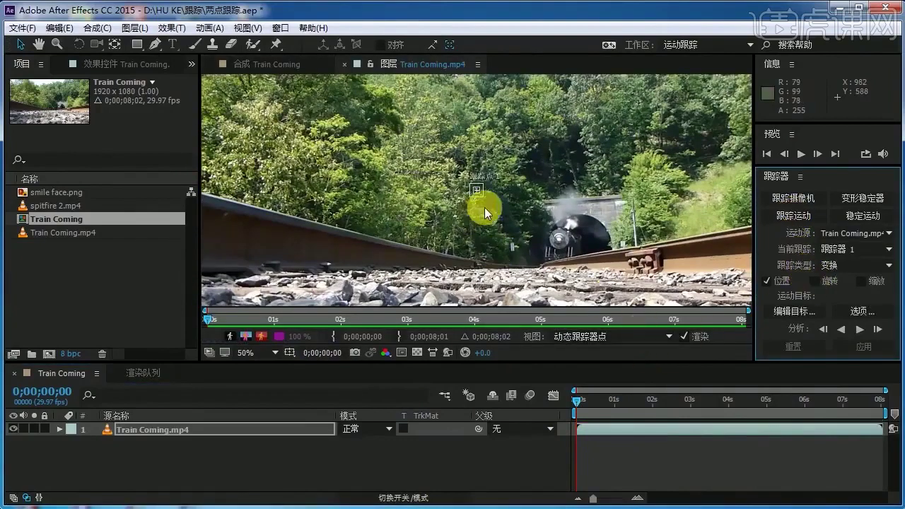
scroll(484, 207, "up", 2)
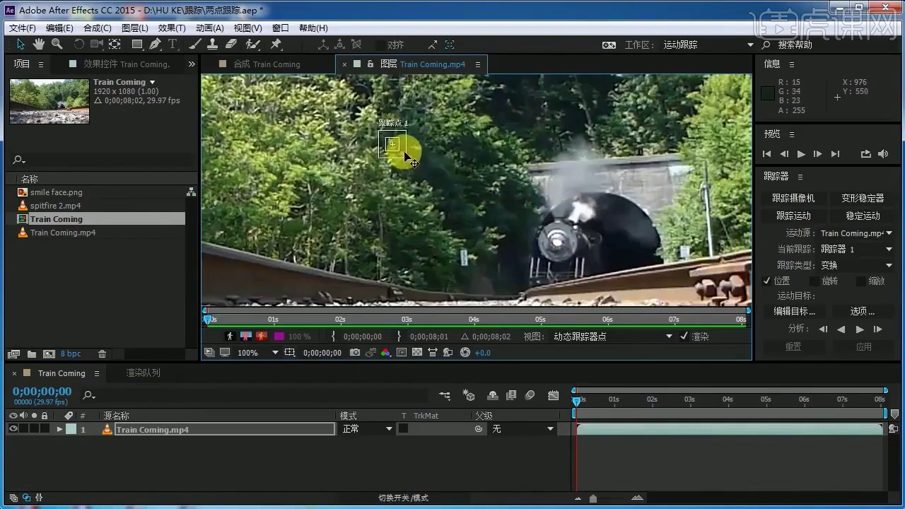
left_click_drag(403, 152, 589, 274)
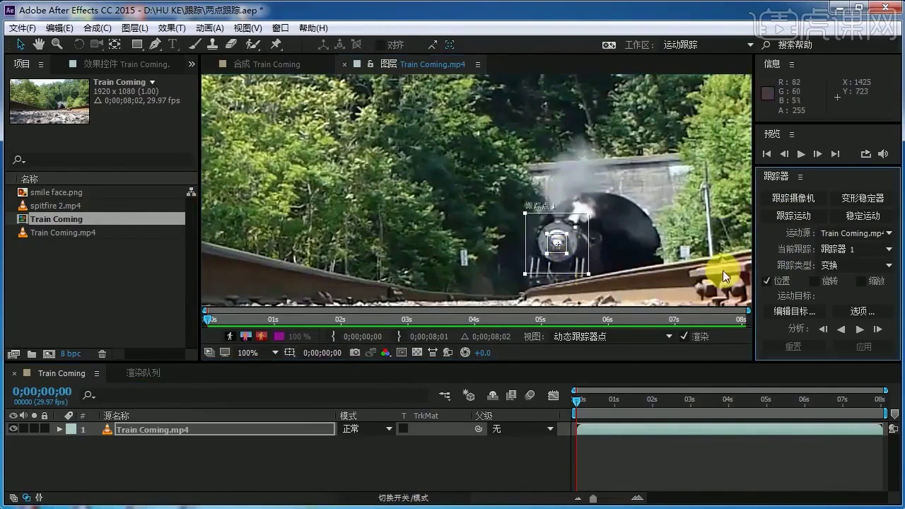
left_click(858, 329)
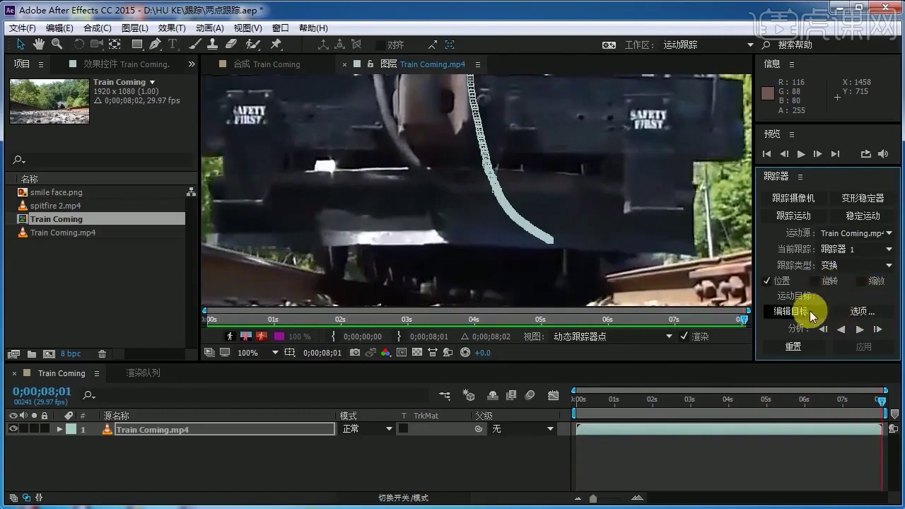
Step: Add a null object layer above the train clip
left_click(210, 428)
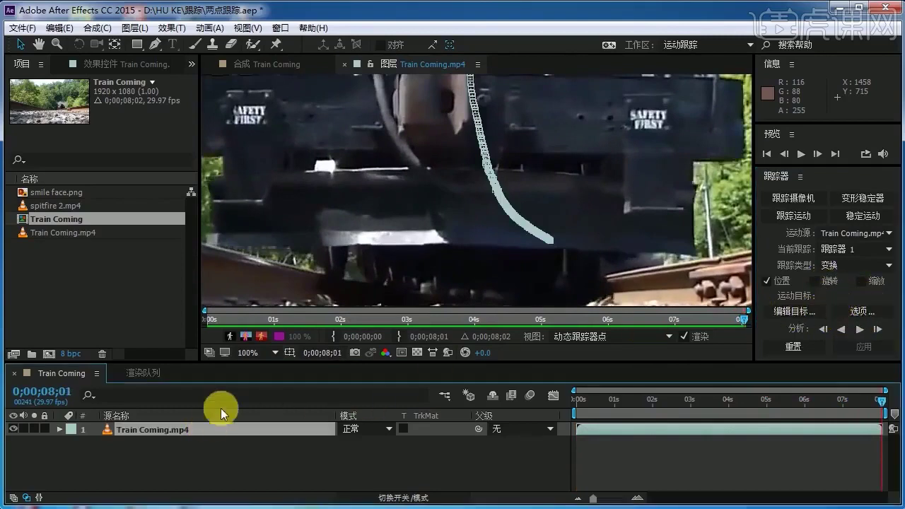
left_click(164, 28)
mouse_move(134, 27)
mouse_move(283, 40)
left_click(375, 107)
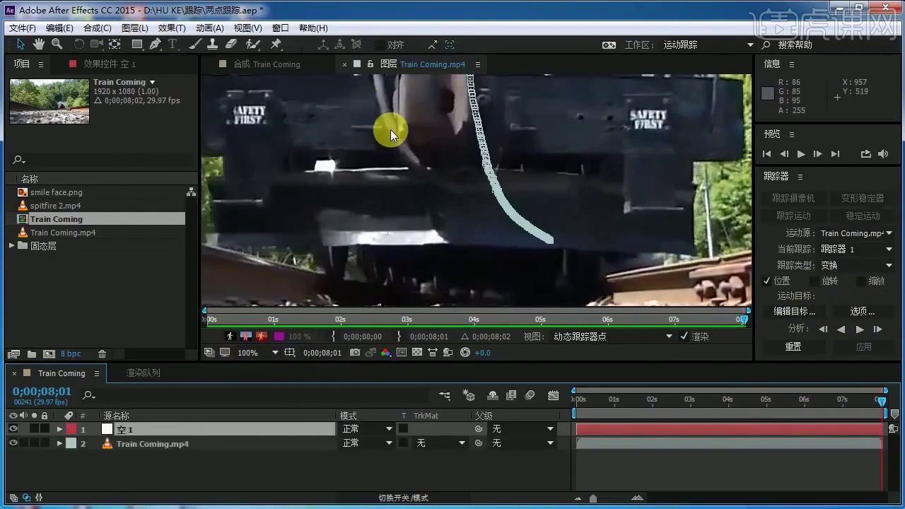
Step: Set null layer 空 1 as the motion target and apply the position tracking data to it
left_click(790, 311)
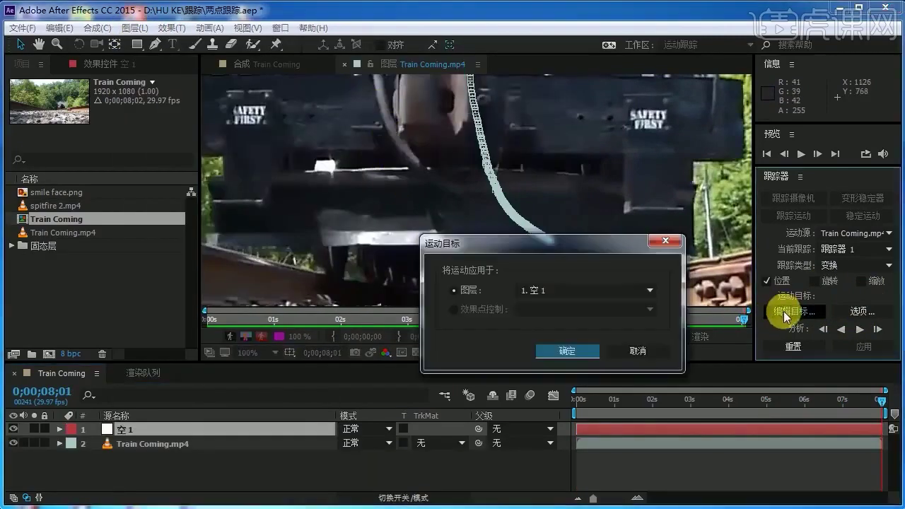
left_click(578, 353)
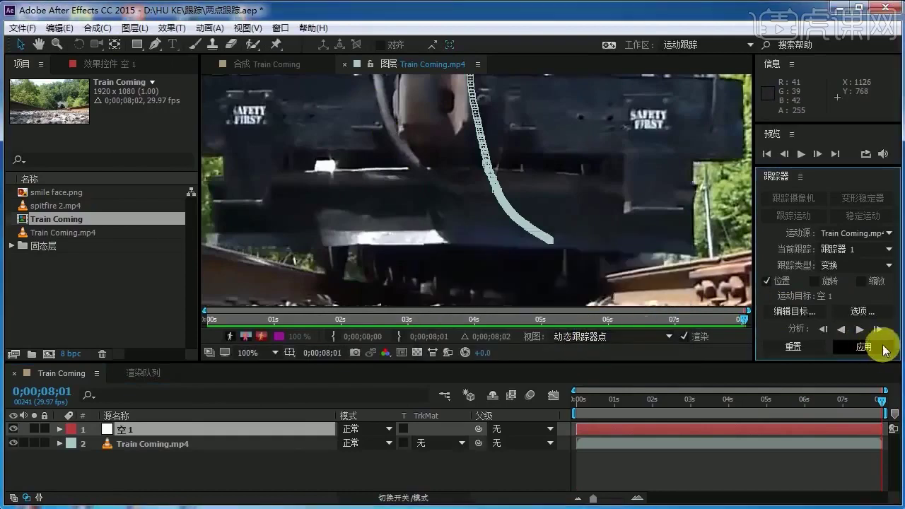
left_click(864, 346)
left_click(524, 325)
Step: Add smile face.png to the composition as the topmost layer, above the null
left_click(172, 428)
left_click(70, 193)
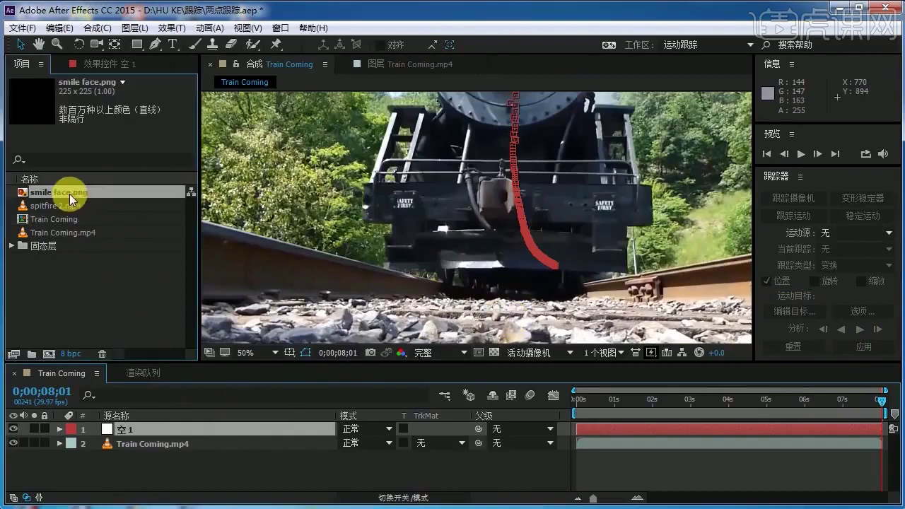
left_click_drag(75, 193, 125, 426)
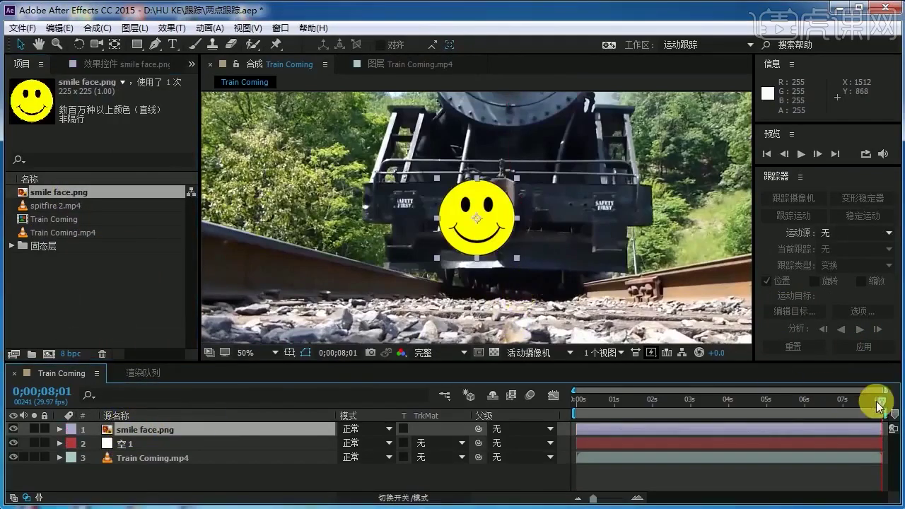
Step: At 0;00;06;16, position the smiley over the locomotive's front and parent its layer to null 空 1
mouse_move(881, 400)
left_mouse_down()
mouse_move(803, 409)
mouse_move(825, 410)
left_mouse_up()
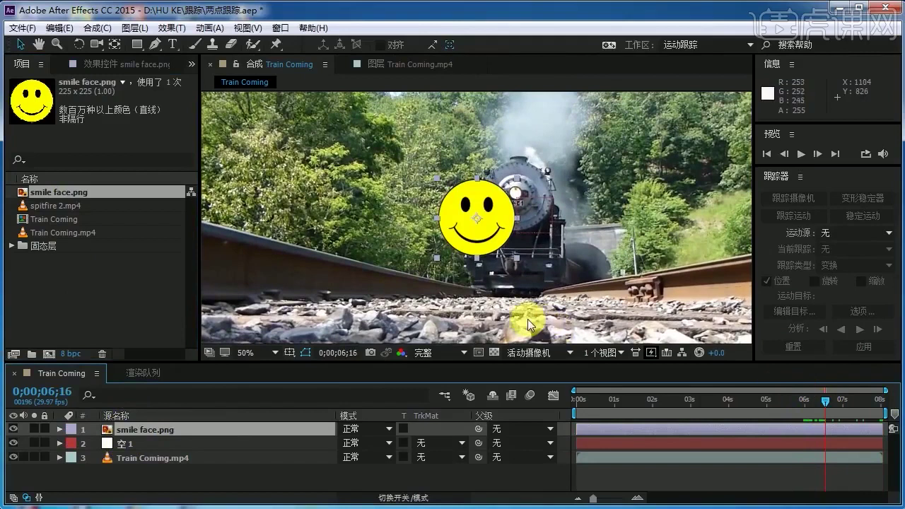
left_click_drag(487, 241, 527, 221)
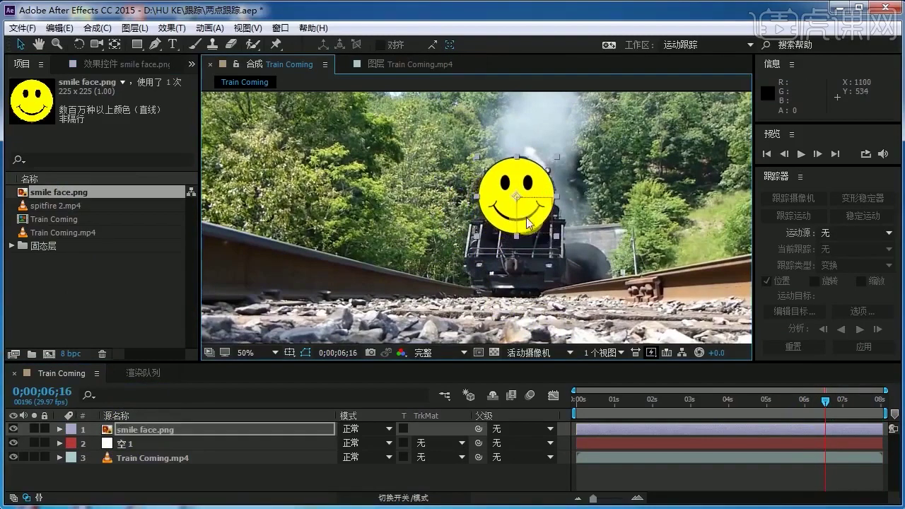
left_click_drag(481, 429, 227, 441)
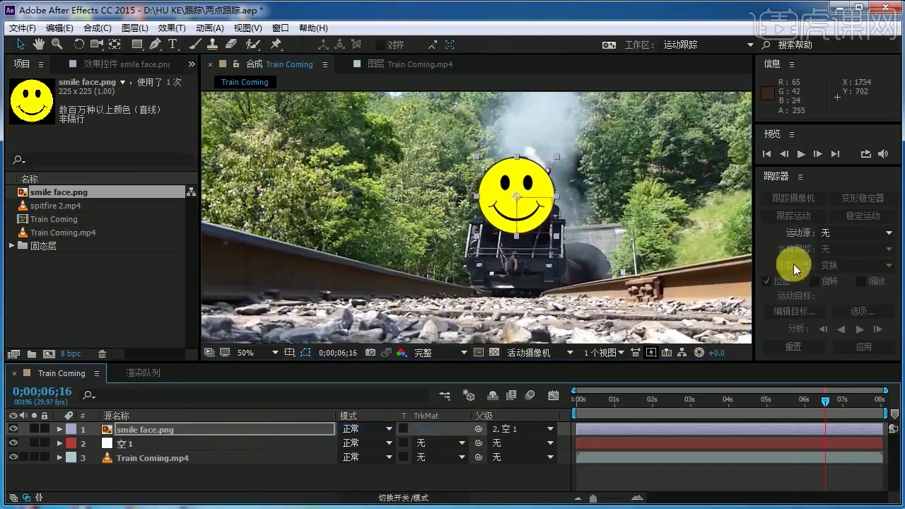
Step: Preview the tracked smiley with the whole frame in view and examine how its position and size follow the train up to 0;00;07;04
left_click(800, 154)
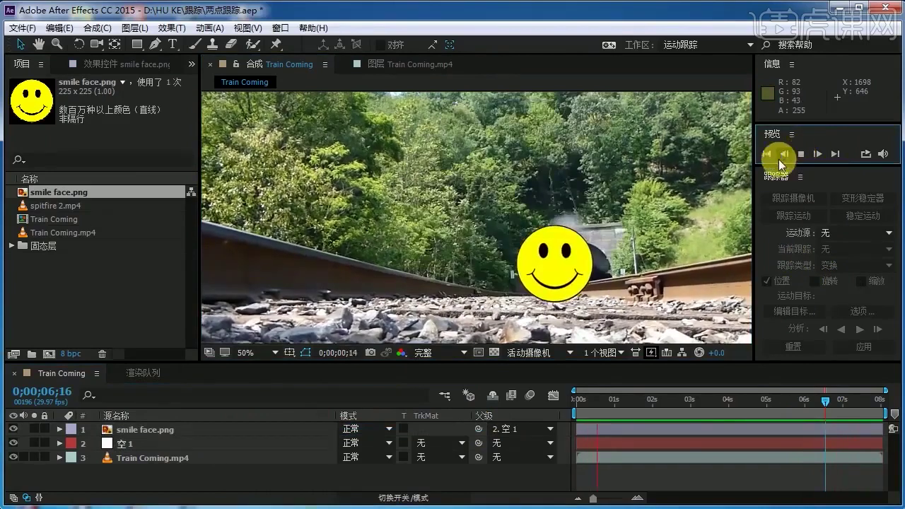
scroll(657, 202, "down", 2)
left_click_drag(824, 400, 830, 450)
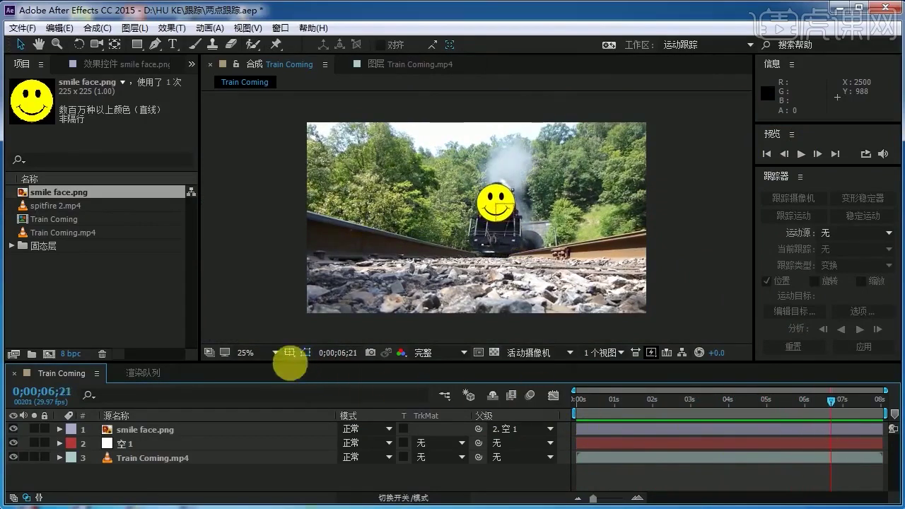
left_click(275, 352)
left_click(279, 112)
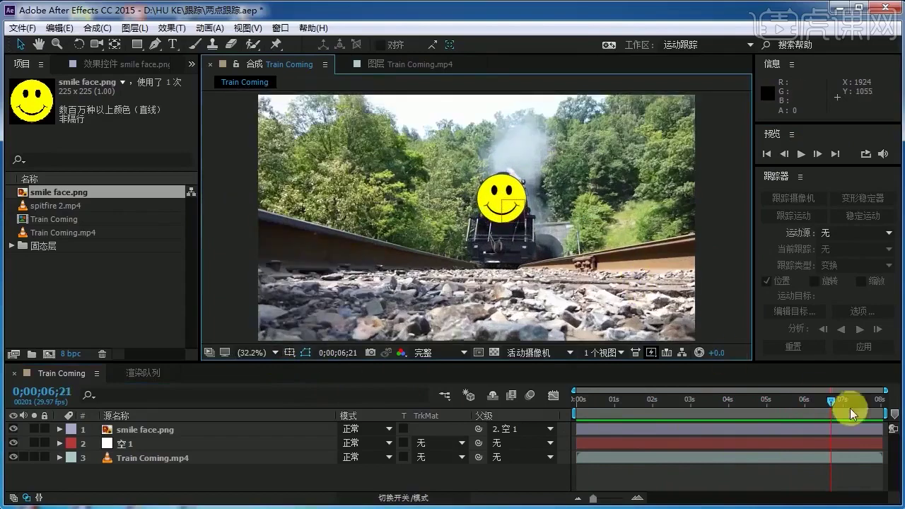
left_click_drag(832, 399, 849, 442)
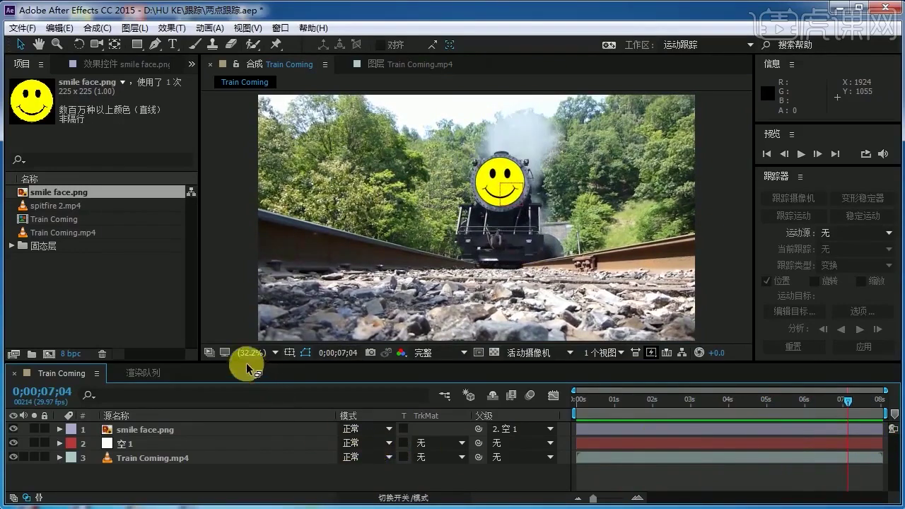
Step: Delete the Train Coming composition and the 固态层 folder from the project
left_click(64, 219)
key("Delete")
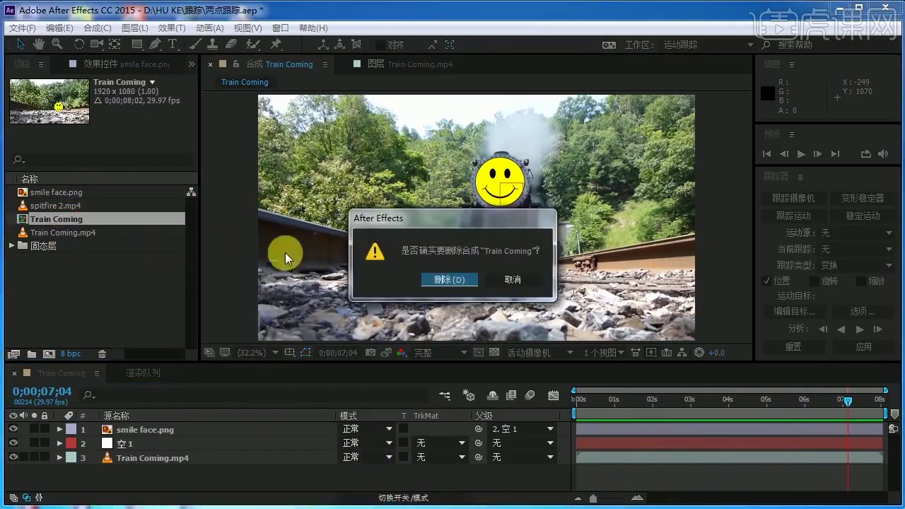
left_click(436, 282)
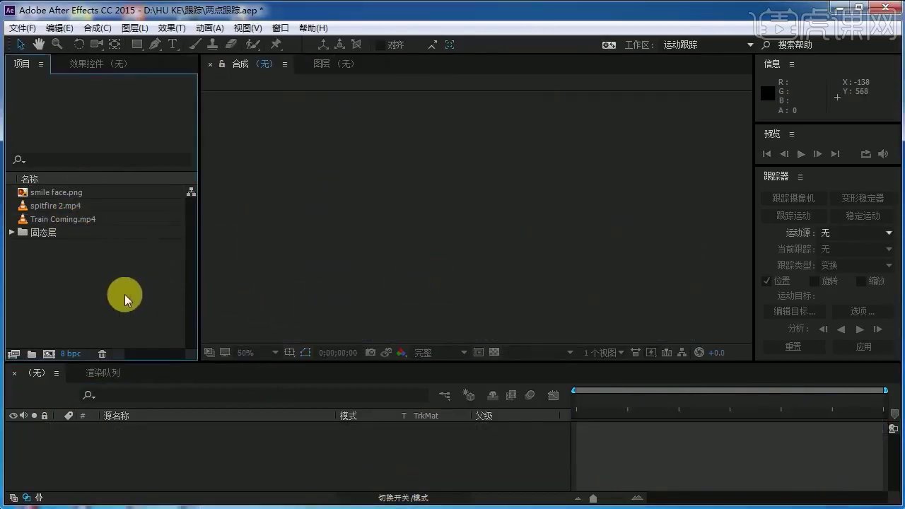
left_click(47, 234)
key("Delete")
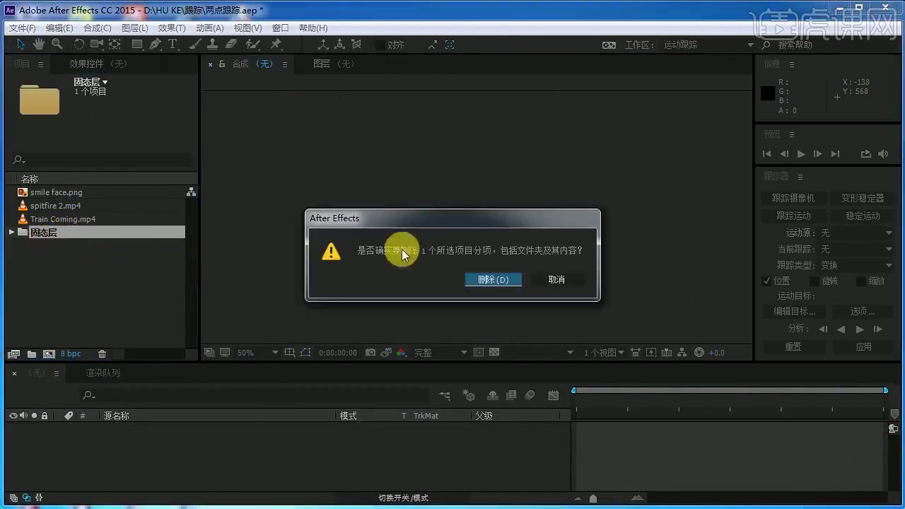
left_click(481, 279)
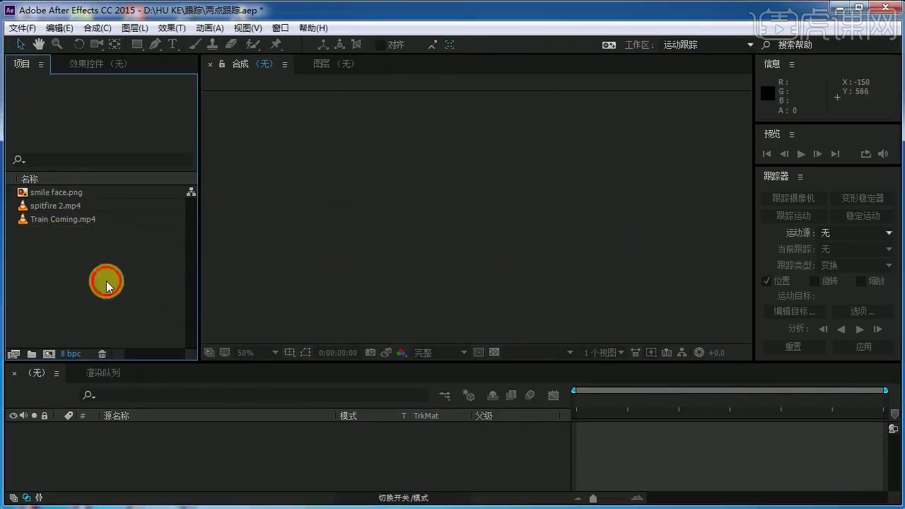
Step: Create a new composition from Train Coming.mp4 and start motion tracking on it with position, rotation and scale enabled
left_click_drag(70, 219, 116, 439)
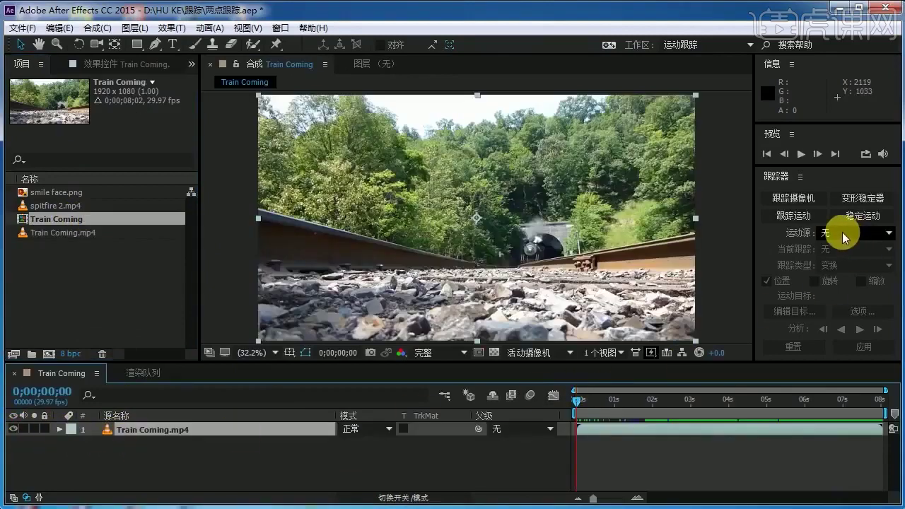
left_click(798, 217)
left_click(798, 218)
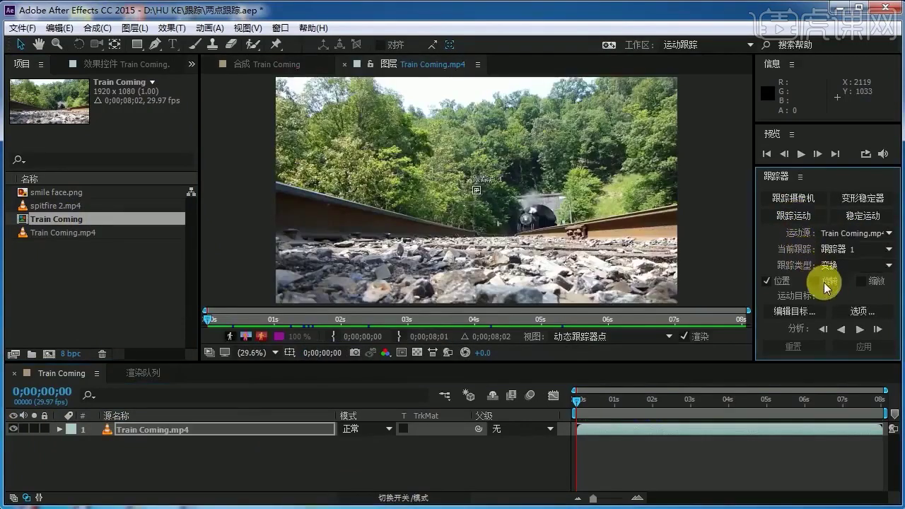
left_click(820, 280)
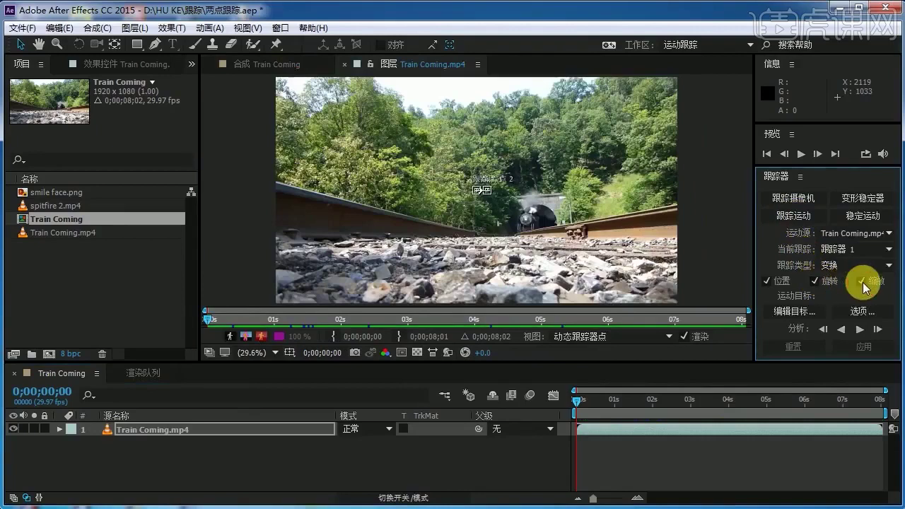
left_click(862, 282)
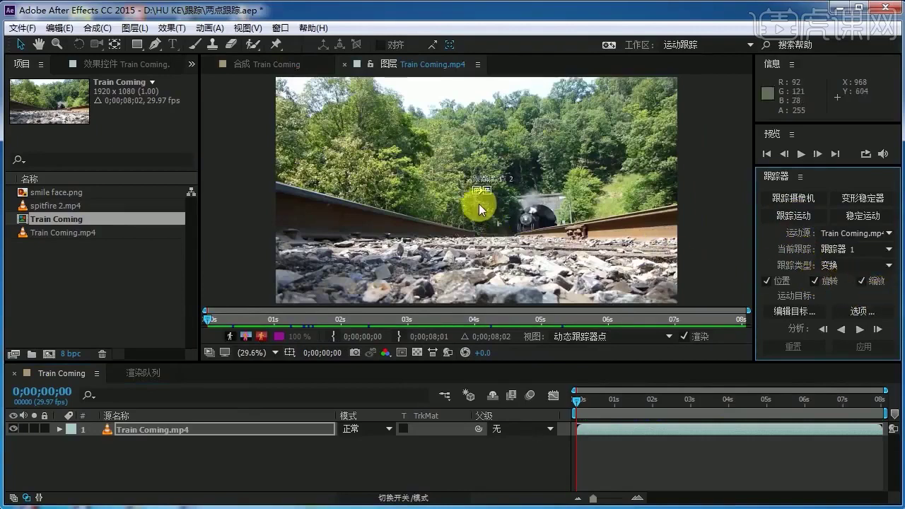
Step: Place 跟踪点 2 and 跟踪点 1 on opposite sides of the railings at the locomotive's front
scroll(478, 204, "up", 5)
left_click_drag(646, 247, 465, 174)
left_click_drag(526, 221, 486, 178)
scroll(487, 180, "down", 2)
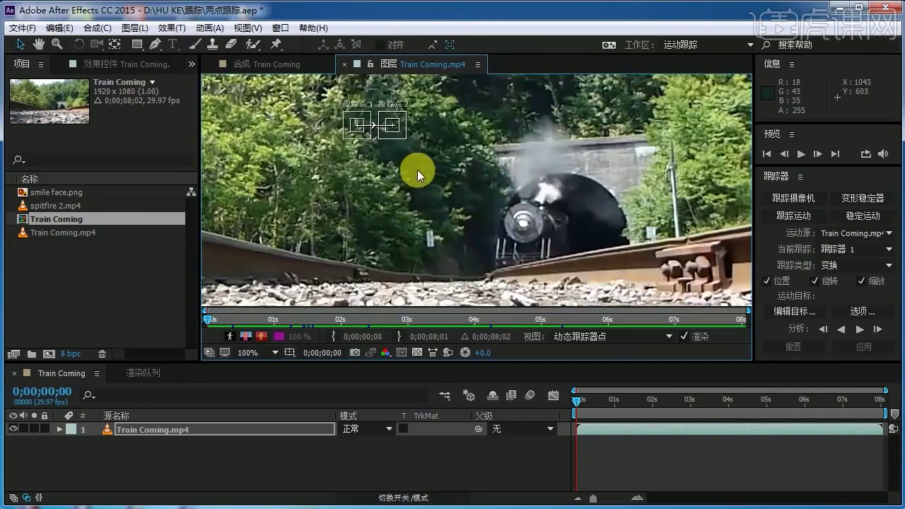
left_click_drag(399, 127, 542, 241)
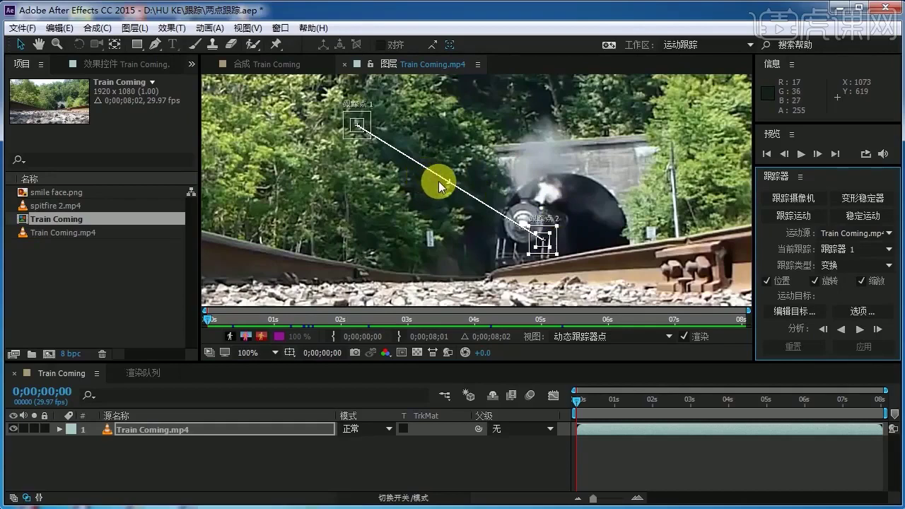
left_click_drag(367, 127, 516, 241)
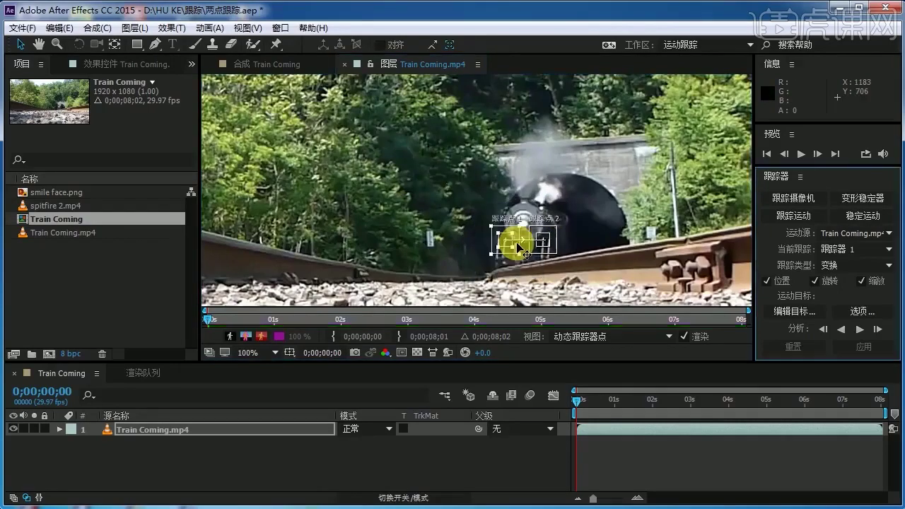
Step: Fine-tune both track points so that each centres on an upright bar of the locomotive's front railing
scroll(539, 240, "up", 1)
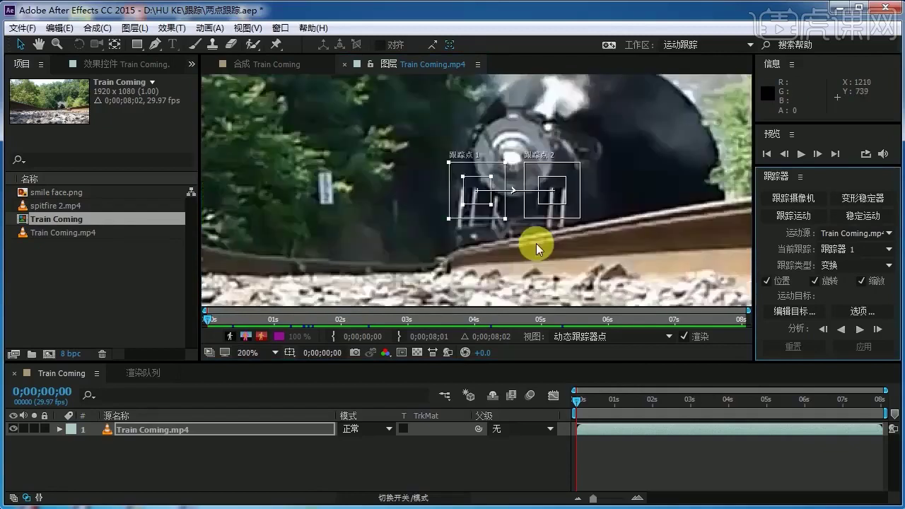
scroll(512, 216, "up", 1)
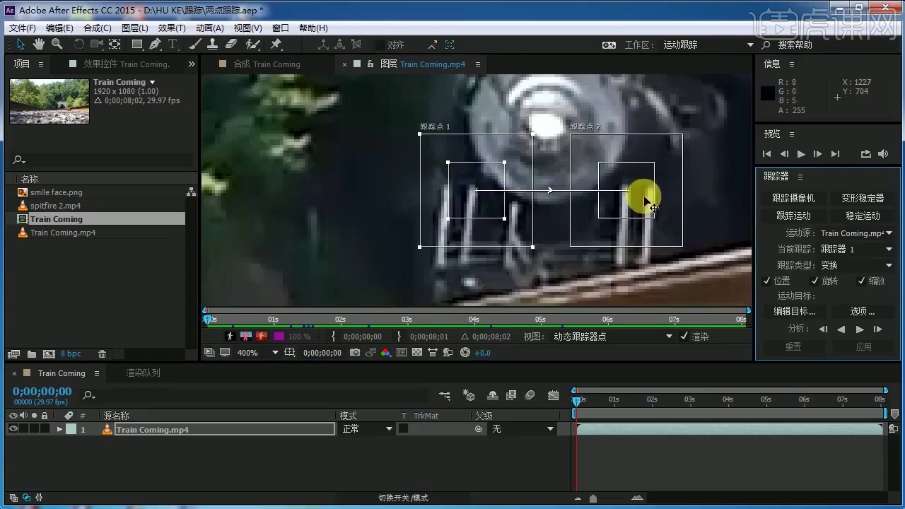
left_click_drag(502, 212, 499, 212)
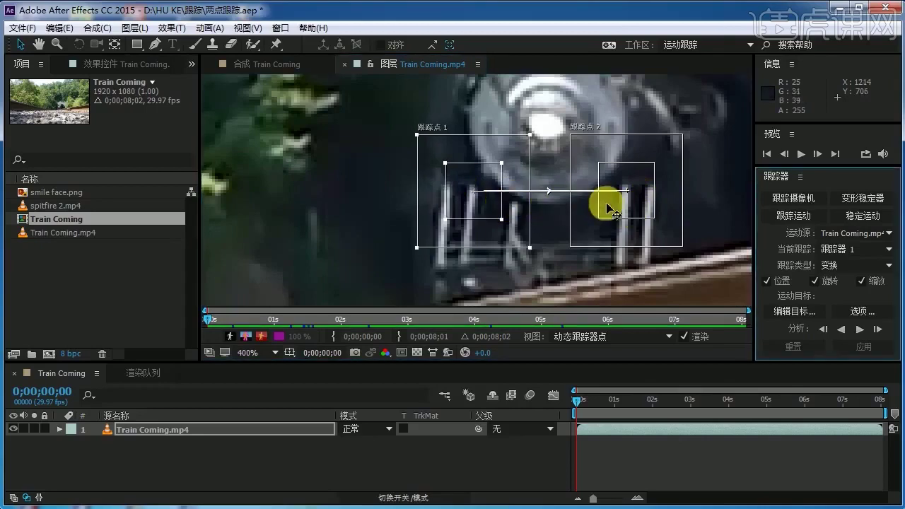
left_click_drag(631, 210, 630, 209)
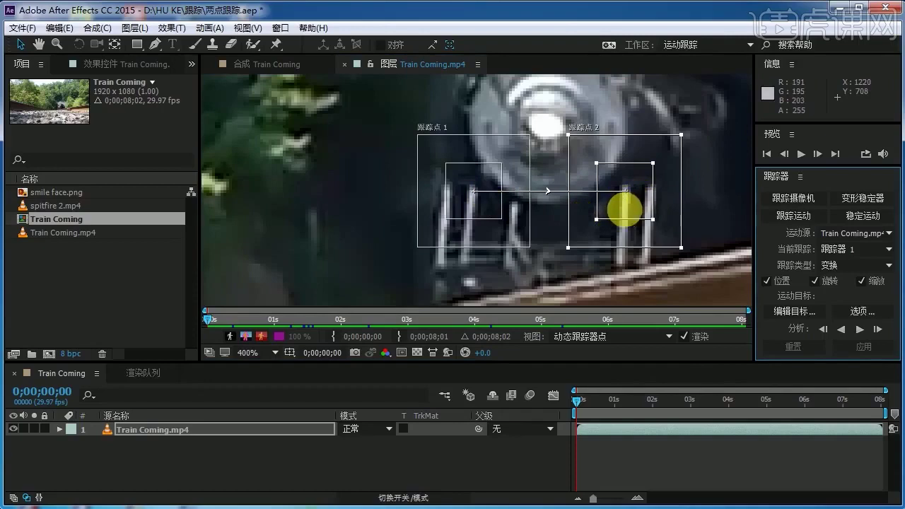
Step: Analyze the two track points forward through the whole clip, check their motion paths and return to 0;00;00;00
key("slash")
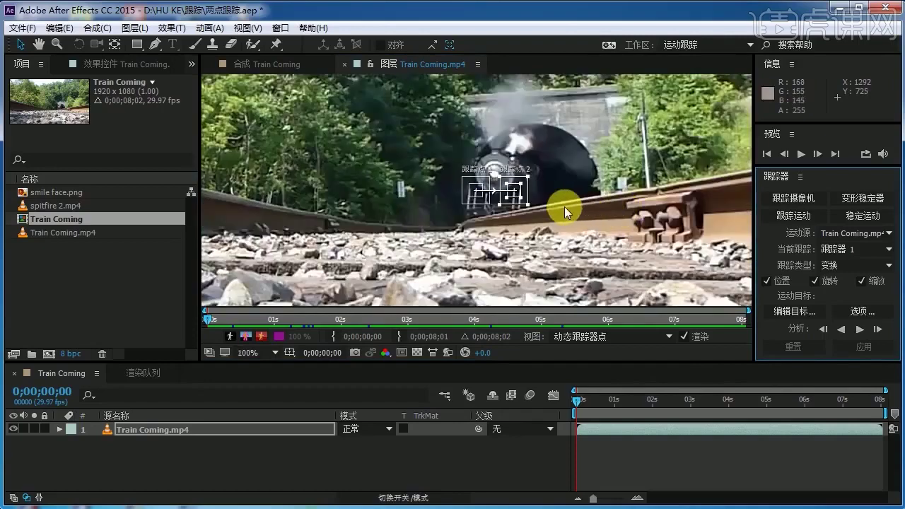
key("comma")
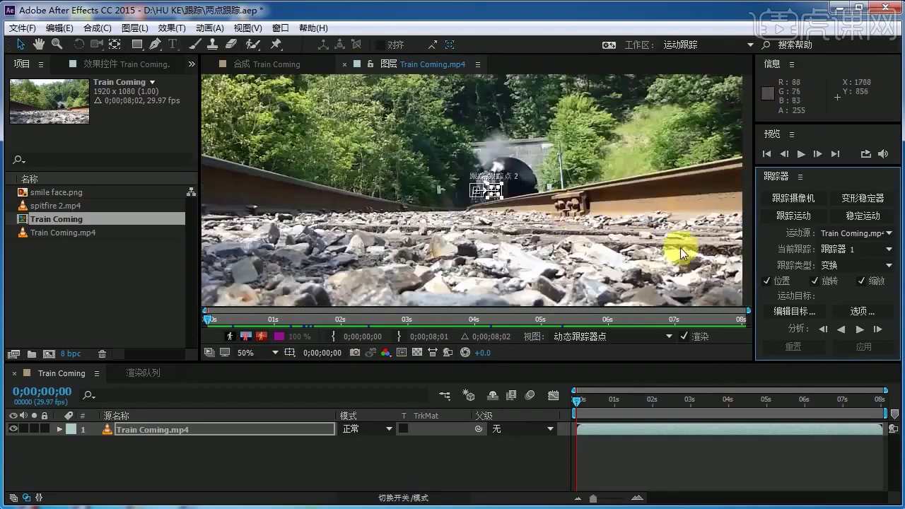
left_click(861, 335)
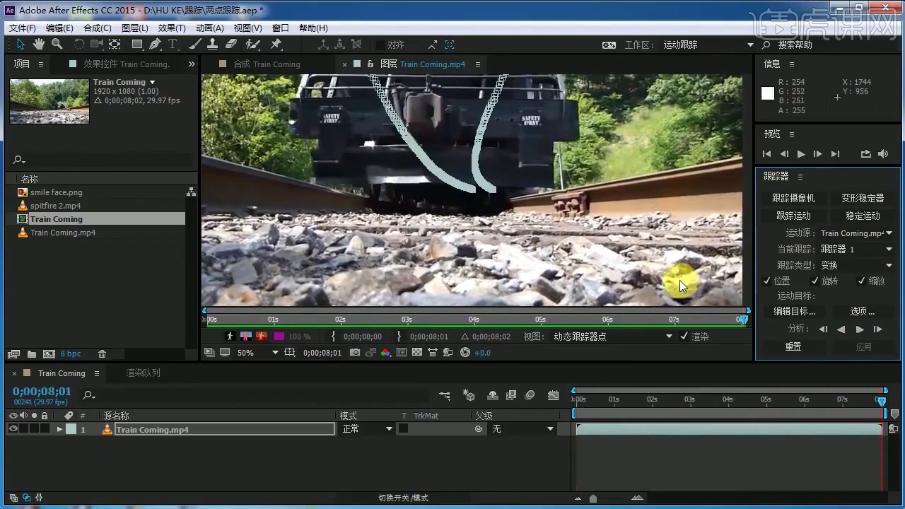
scroll(592, 259, "down", 1)
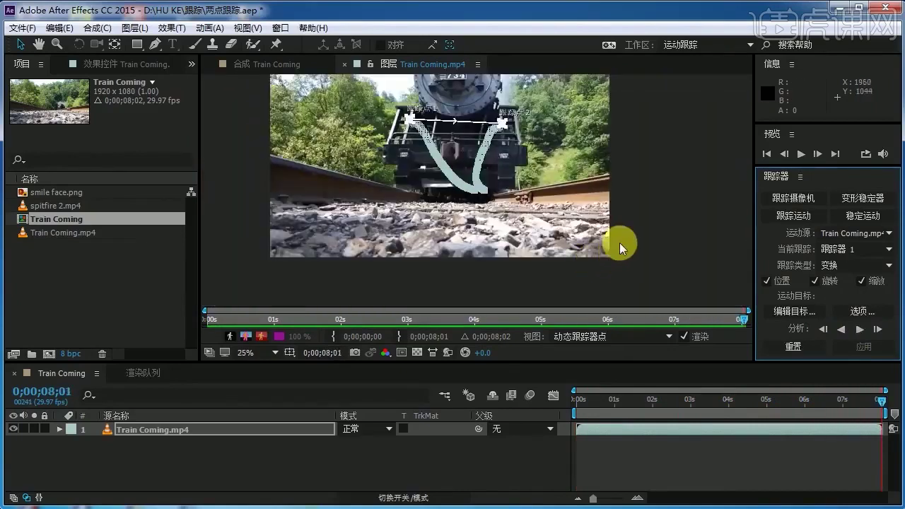
scroll(619, 242, "down", 1)
left_click_drag(667, 265, 686, 277)
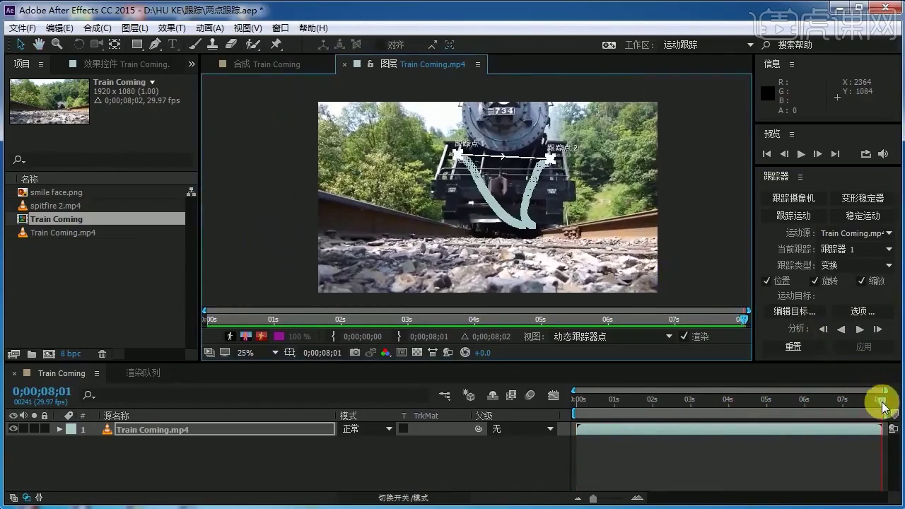
left_click_drag(882, 405, 576, 417)
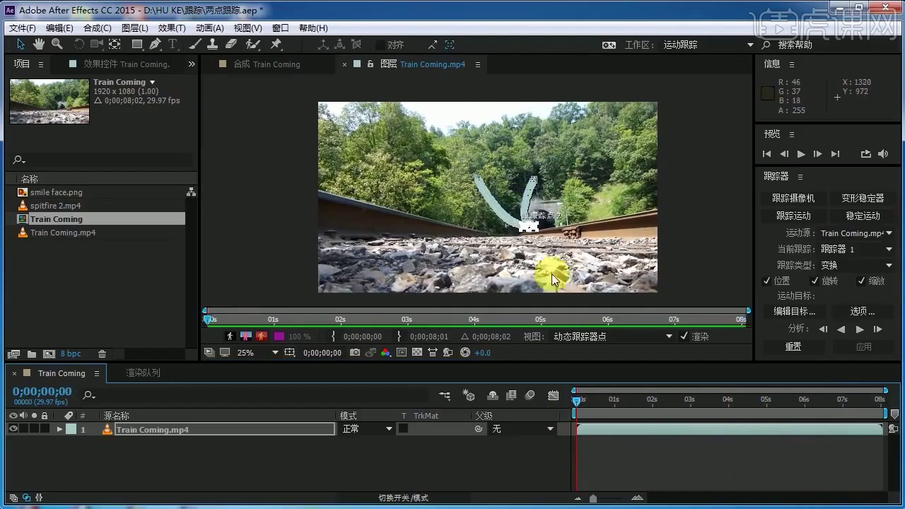
scroll(525, 244, "up", 4)
scroll(496, 227, "down", 4)
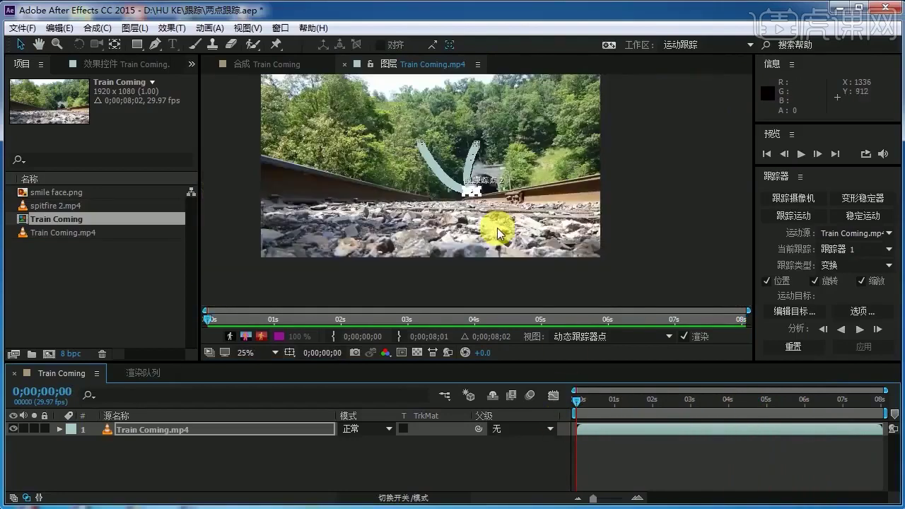
left_click_drag(556, 236, 565, 239)
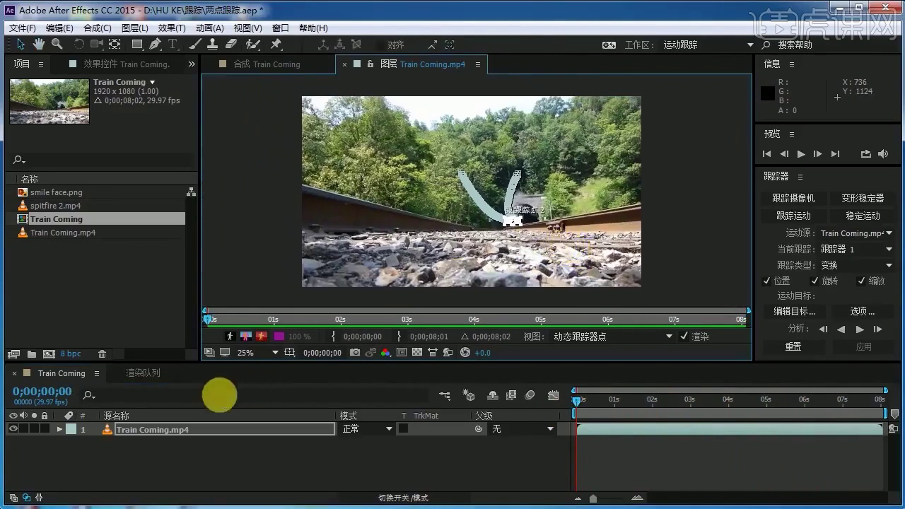
Step: Add a null object layer above Train Coming.mp4
left_click(188, 427)
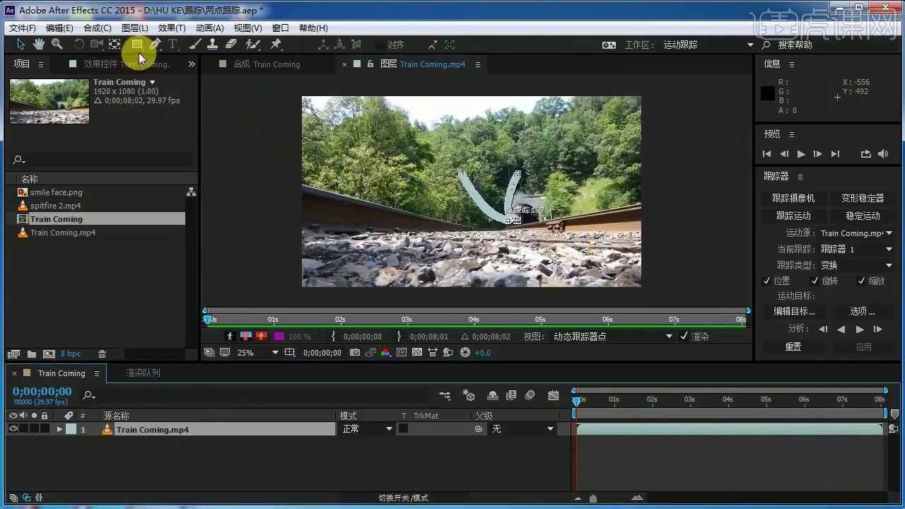
left_click(136, 32)
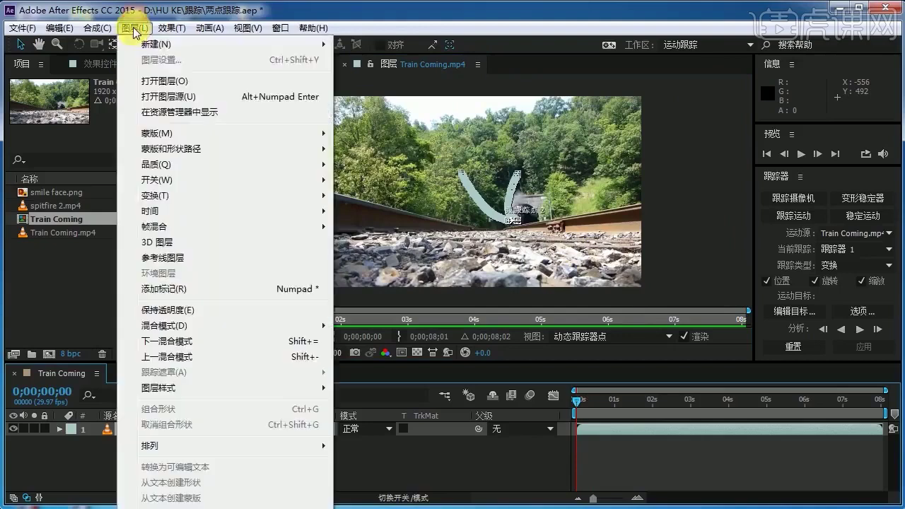
mouse_move(142, 44)
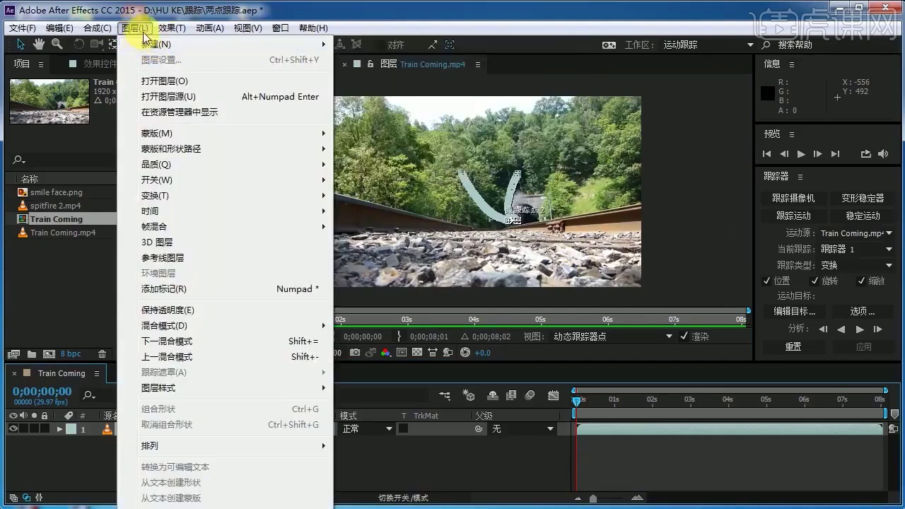
left_click(375, 106)
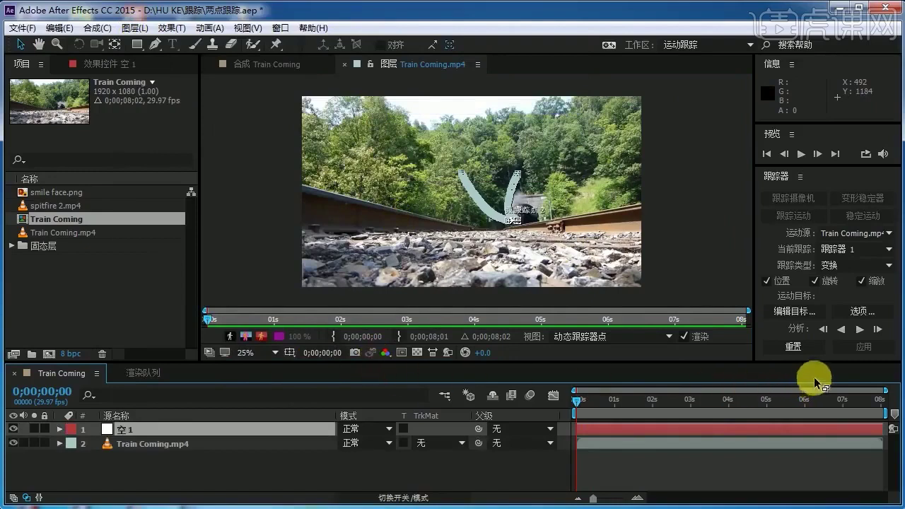
Step: Apply the tracking data to null layer 空 1 in X and Y, and scrub the timeline to check its motion
left_click(793, 311)
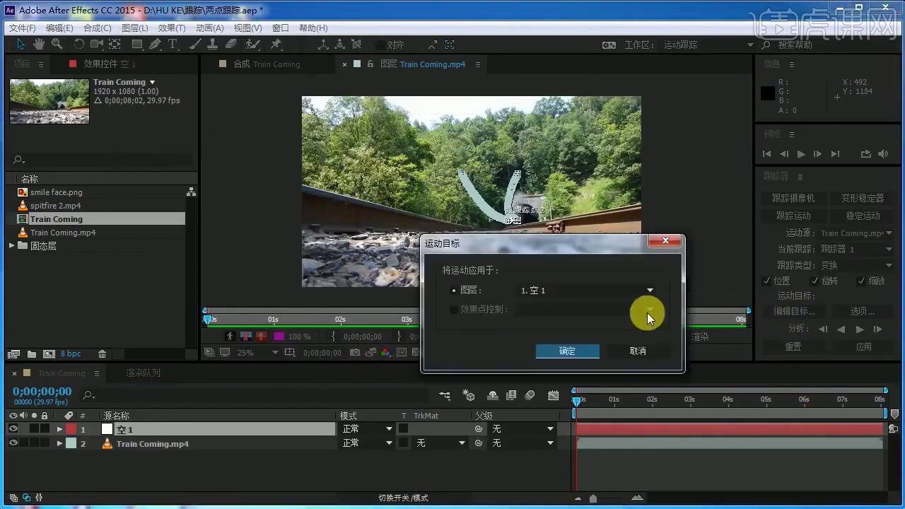
left_click(621, 286)
left_click(612, 310)
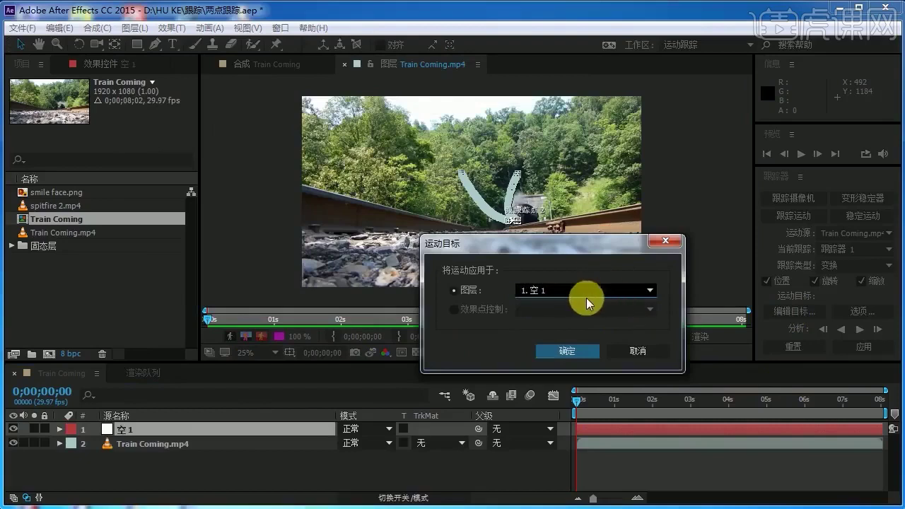
left_click(578, 352)
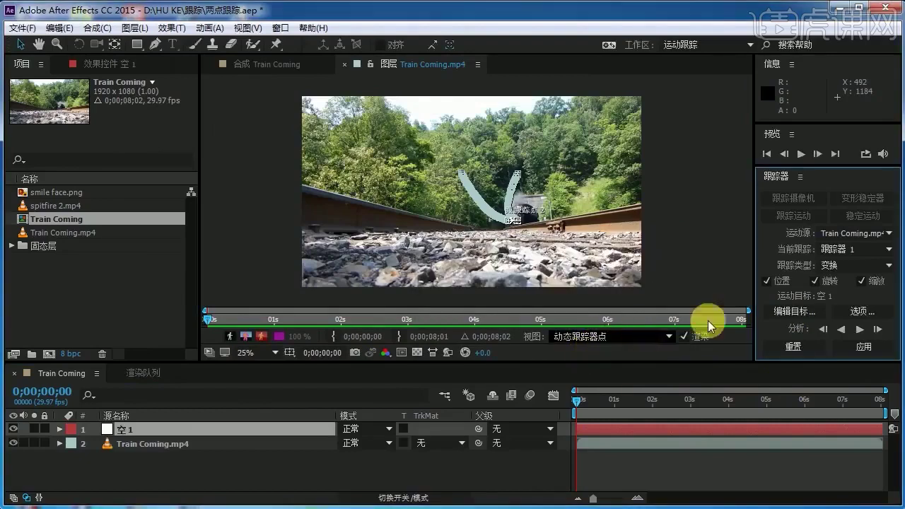
left_click(866, 348)
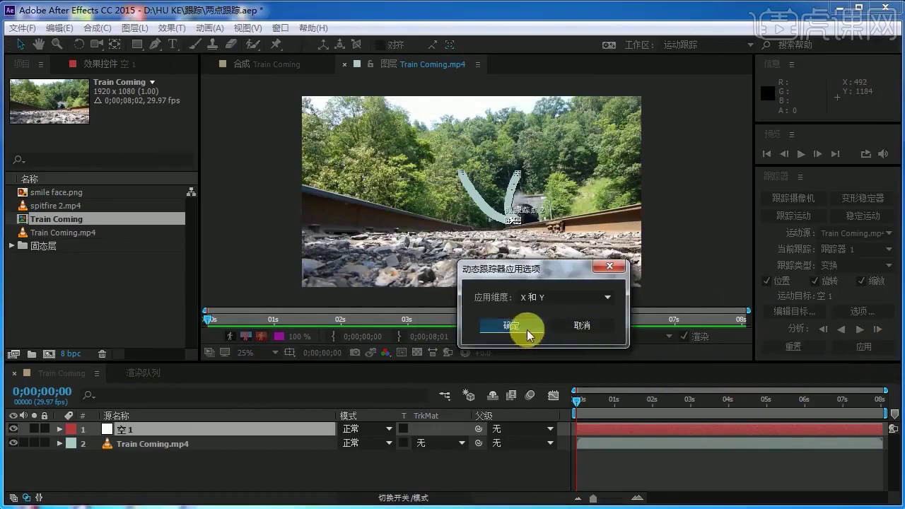
left_click(526, 327)
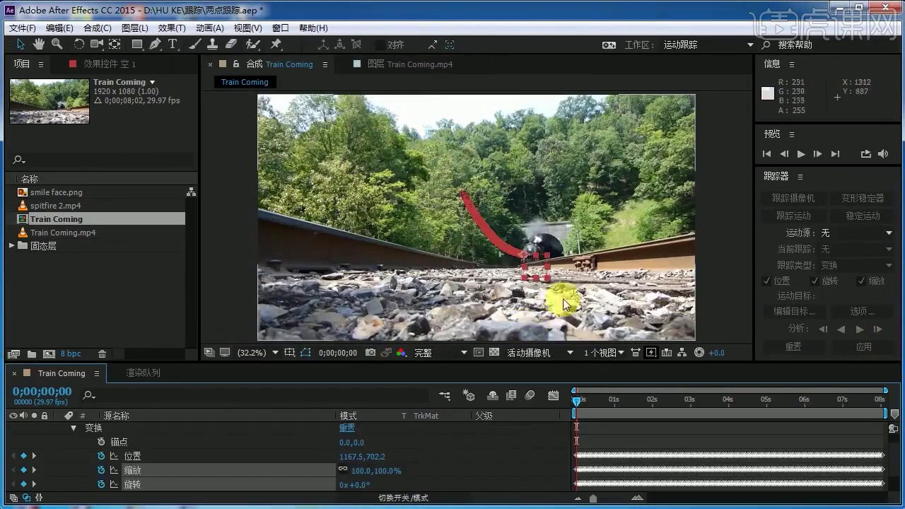
left_click_drag(577, 400, 565, 441)
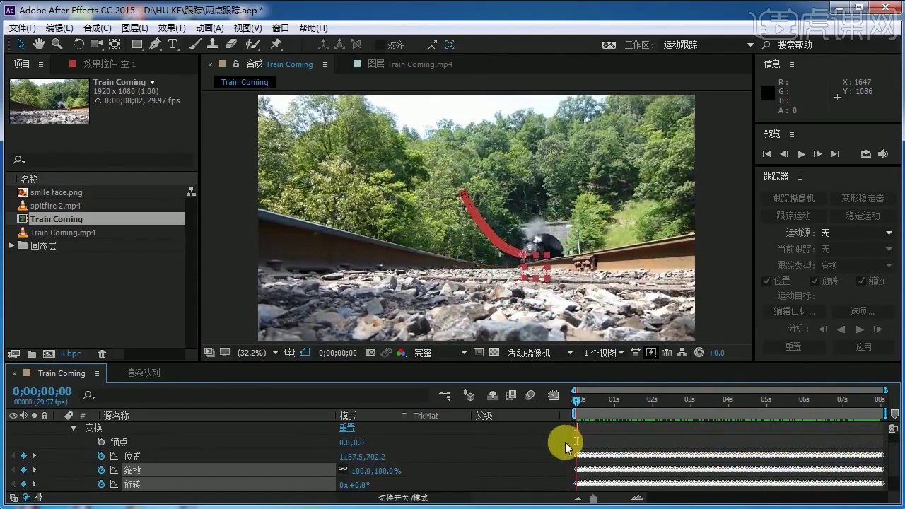
Step: Collapse the properties of layer 空 1 and add smile face.png to the composition as the top layer
left_click(72, 429)
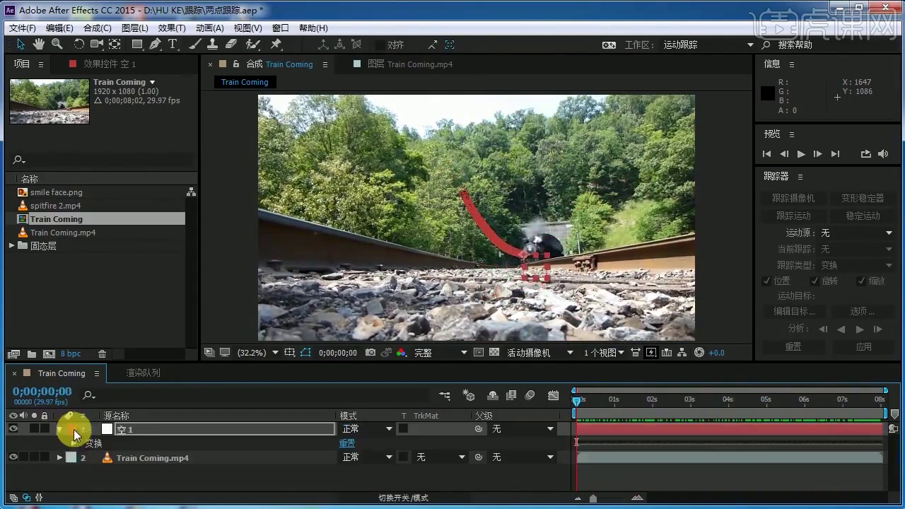
left_click(61, 428)
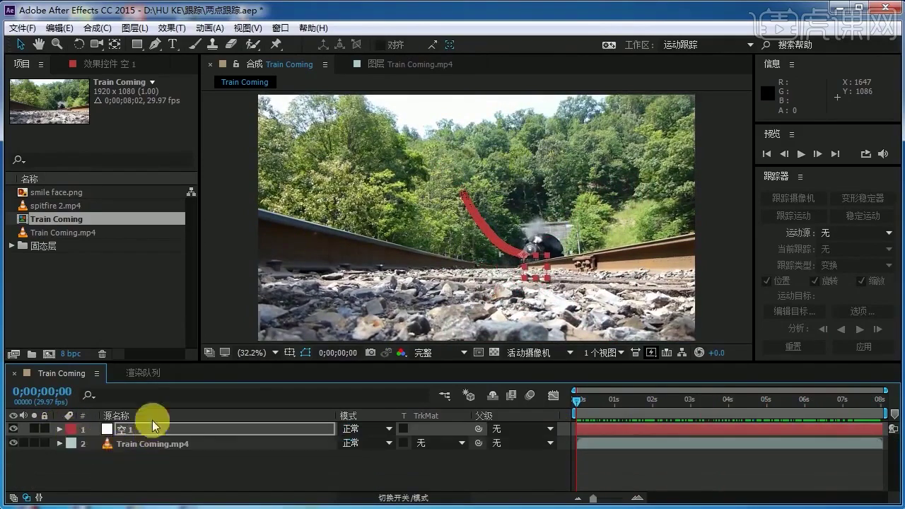
left_click_drag(72, 192, 96, 424)
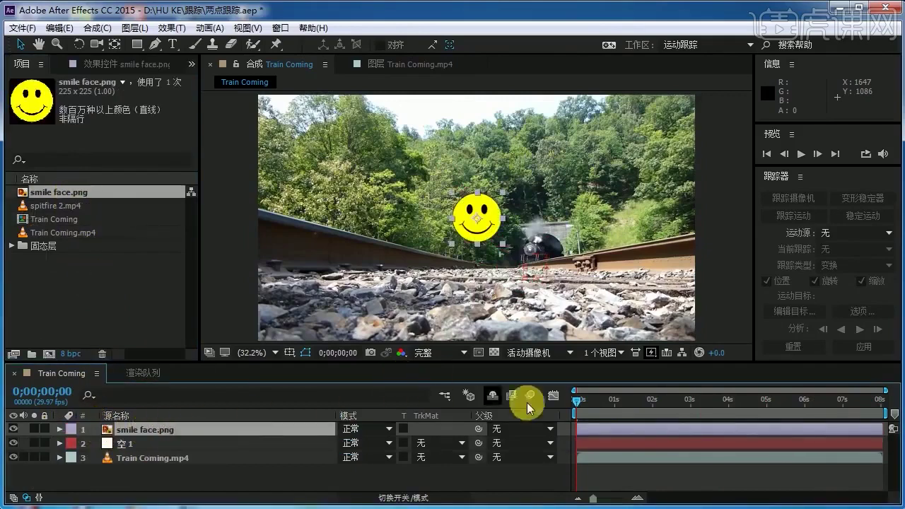
Step: At 0;00;06;20, position the smiley over the locomotive's front and parent its layer to null 空 1
left_click_drag(591, 400, 830, 438)
left_click_drag(494, 216, 521, 193)
scroll(490, 188, "up", 4)
scroll(497, 189, "up", 3)
scroll(497, 189, "right", 3)
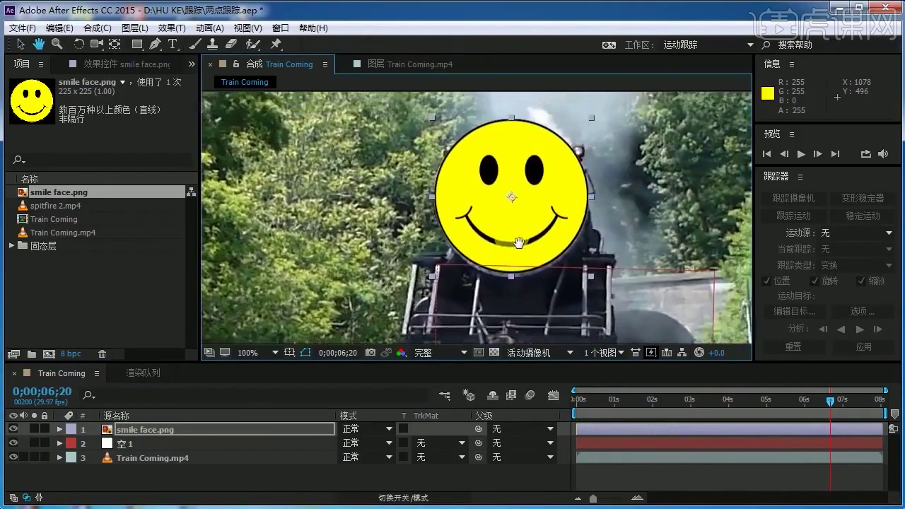
mouse_move(542, 236)
left_mouse_down()
mouse_move(509, 212)
mouse_move(541, 240)
left_mouse_up()
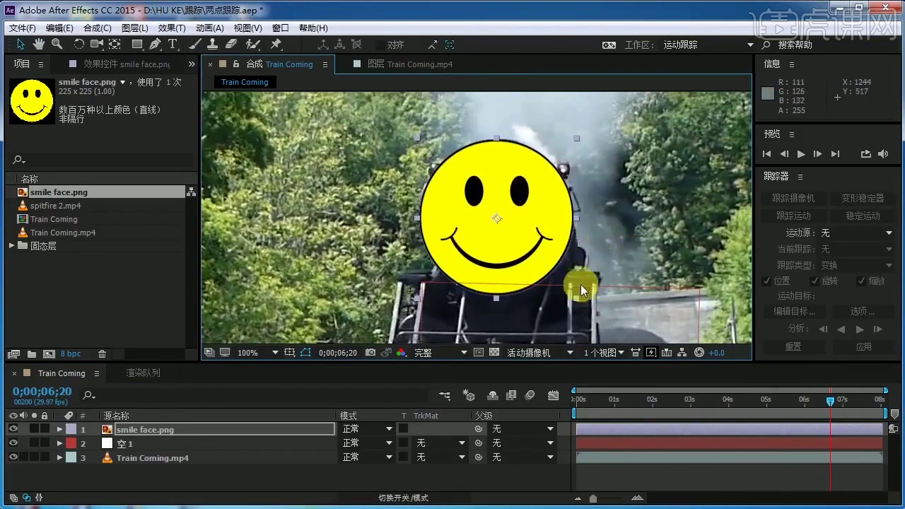
left_click_drag(478, 429, 305, 439)
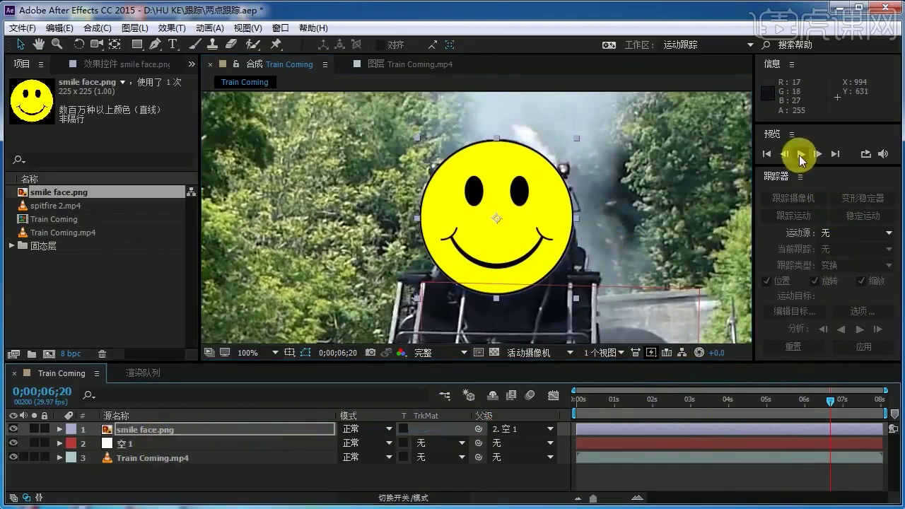
Step: Preview the composition fitted to the view and examine how the smiley's position and size follow the train up to 0;00;07;19
left_click(270, 353)
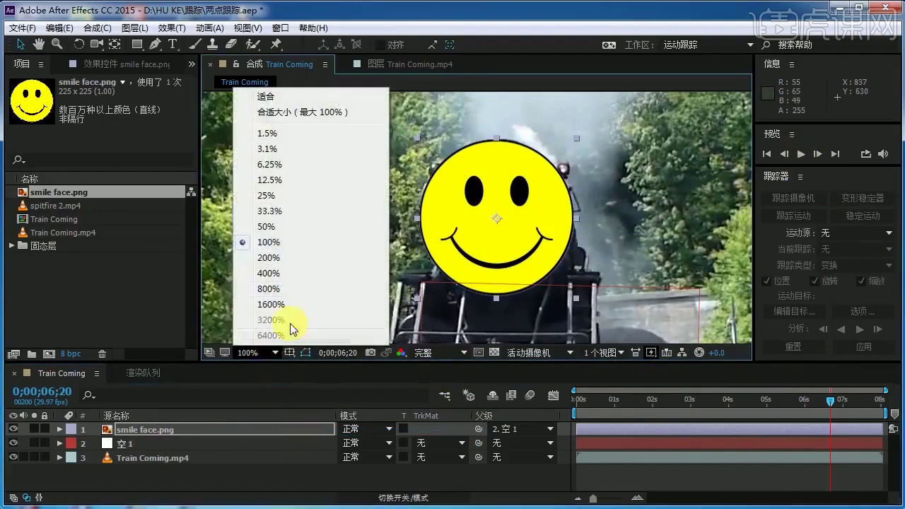
left_click(304, 112)
left_click(798, 155)
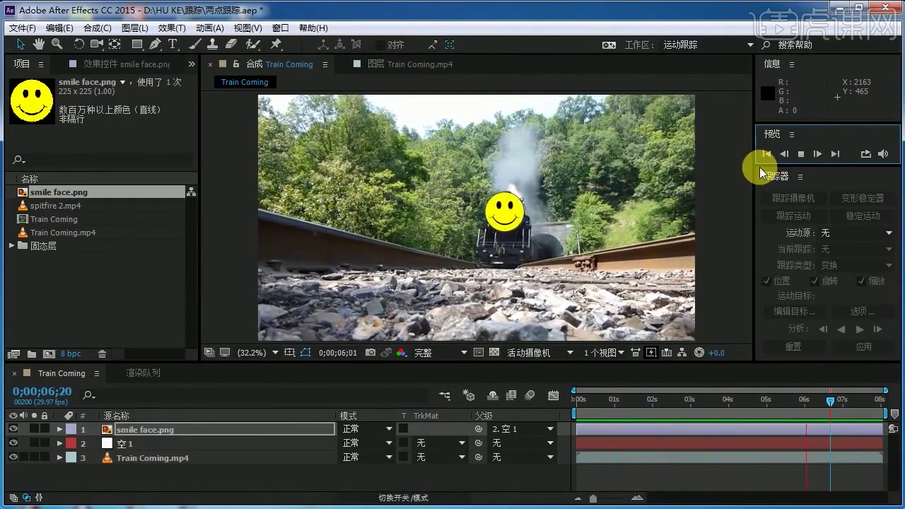
left_click(804, 154)
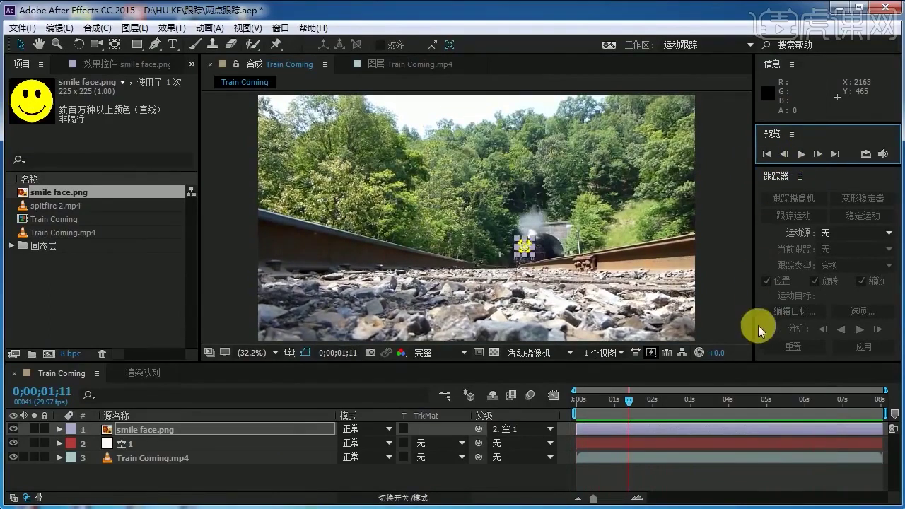
left_click_drag(627, 402, 868, 406)
left_click(313, 470)
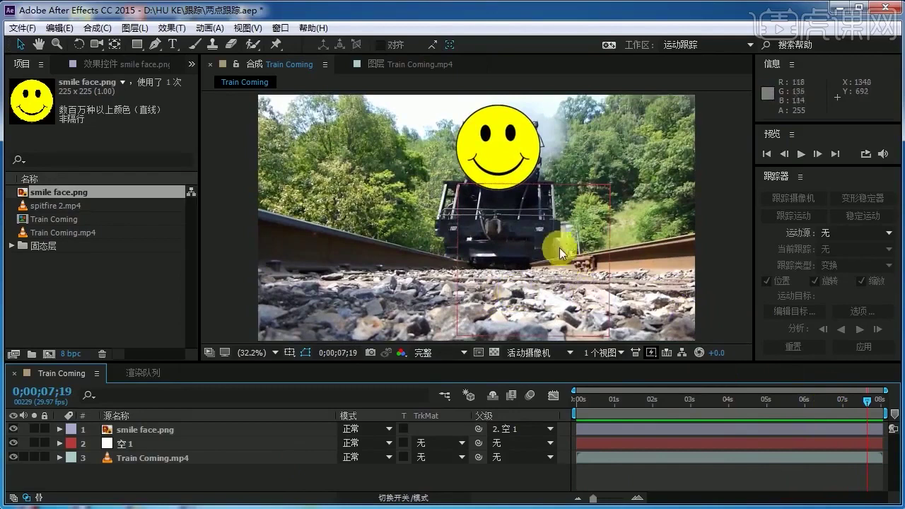
Step: Scrub the Train Coming composition between 0;00;07;15 and 0;00;07;23 to check the smiley's fit on the locomotive, and return to the first frame
left_click_drag(865, 392, 872, 393)
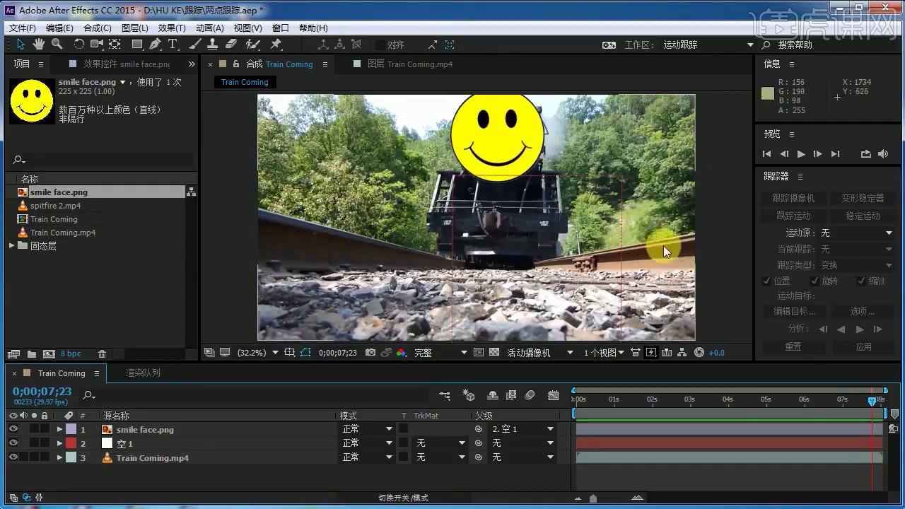
left_click_drag(875, 405, 862, 405)
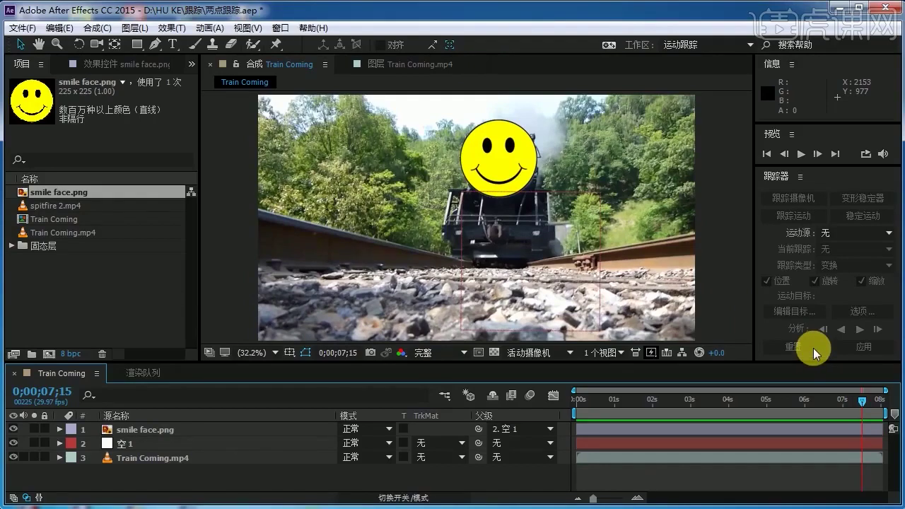
key("Home")
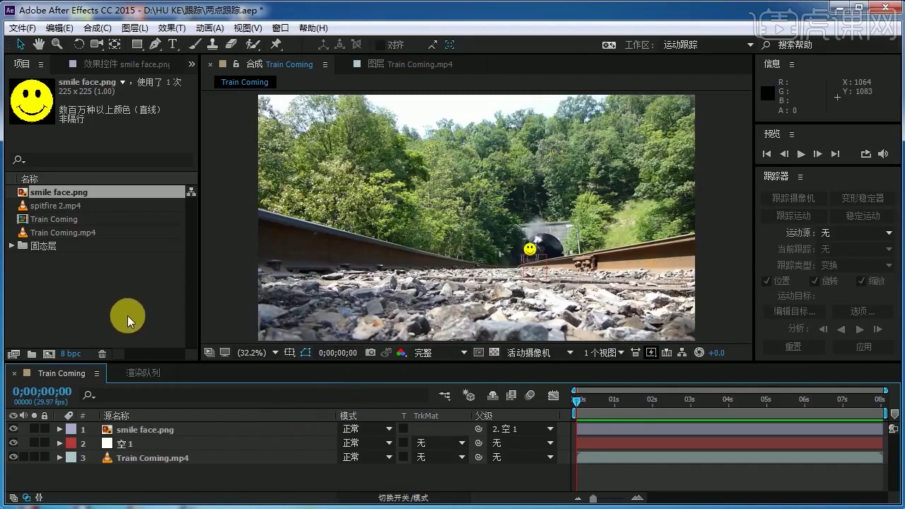
Step: Create a new composition from the spitfire 2.mp4 footage
left_click(107, 303)
left_click_drag(65, 205, 53, 340)
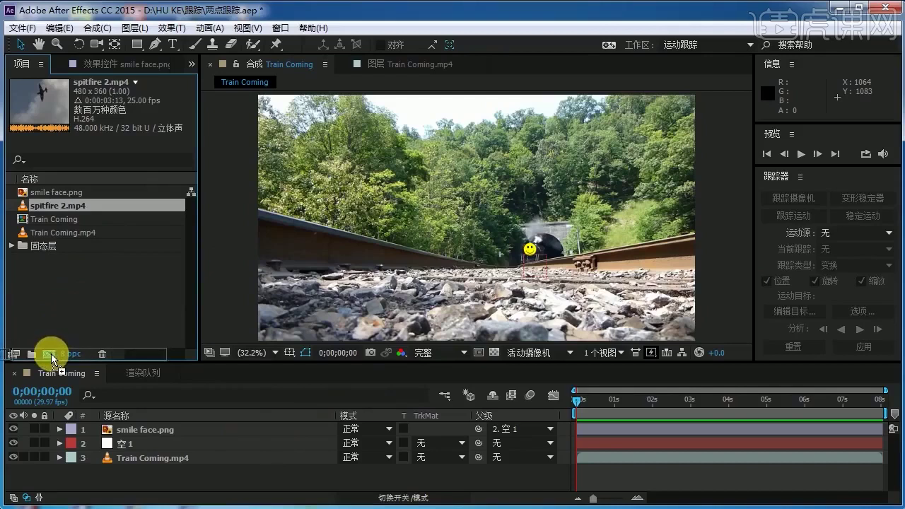
left_click_drag(51, 354, 51, 353)
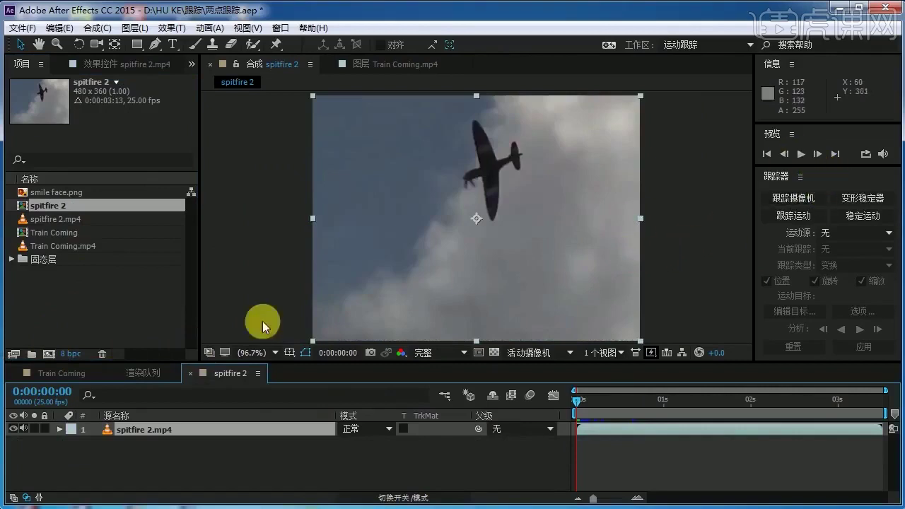
Step: Play the spitfire 2 composition to examine the plane's movement, and return to the first frame
left_click(801, 154)
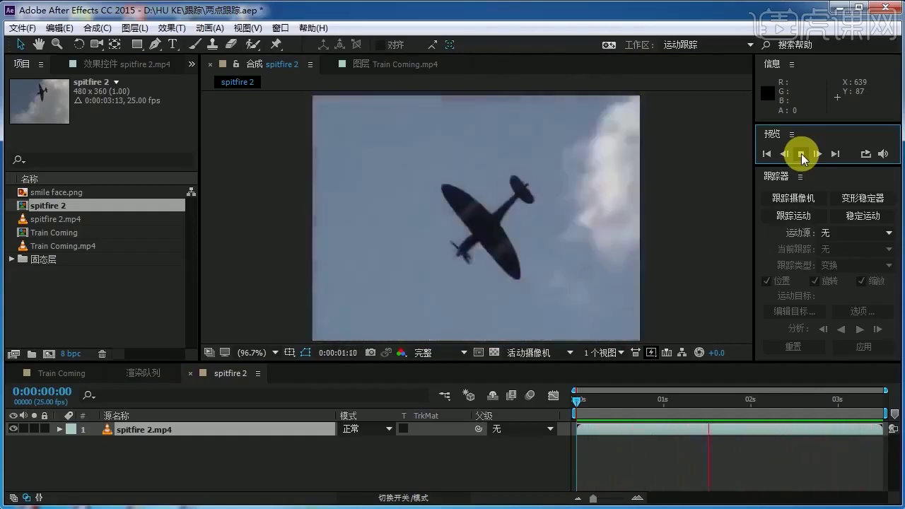
left_click(802, 154)
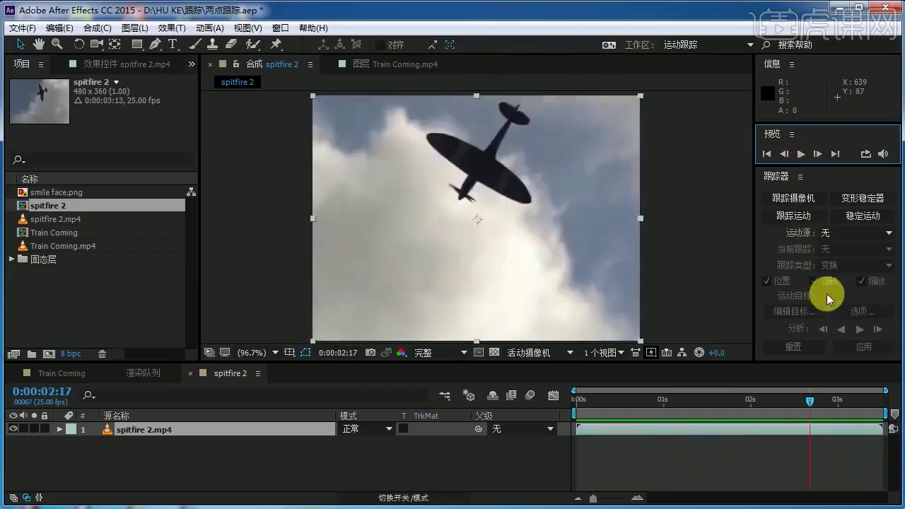
left_click_drag(783, 404, 564, 415)
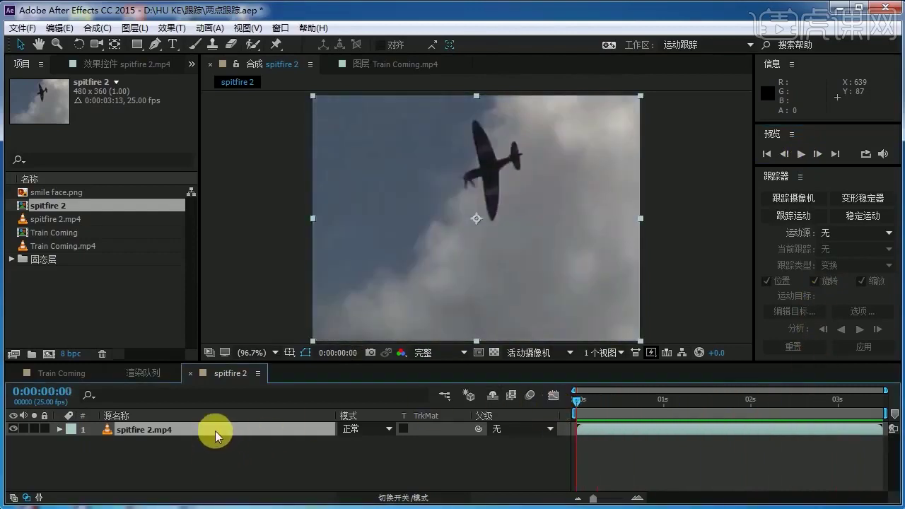
Step: Start stabilizing motion on the spitfire 2.mp4 layer with position, rotation and scale tracking enabled
left_click(862, 216)
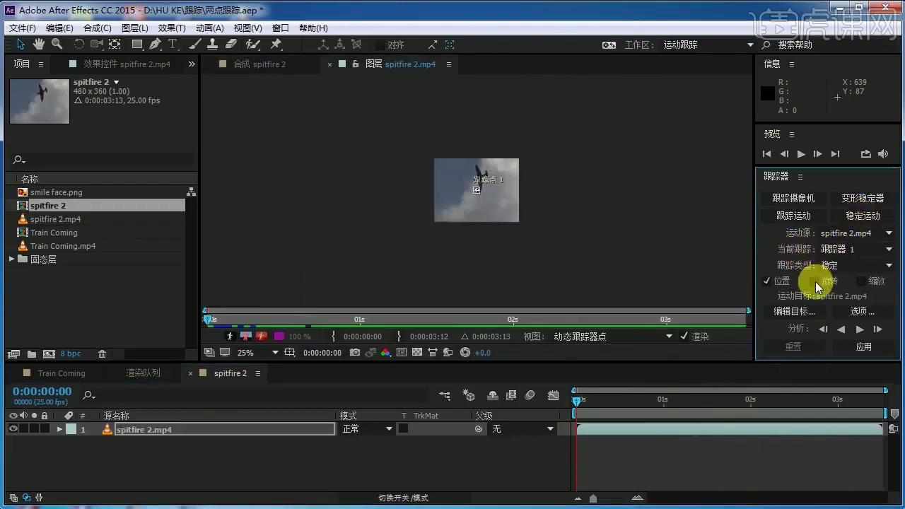
left_click(861, 281)
Step: Place track point 1 on the plane's upper wingtip and enlarge its feature and search regions
scroll(481, 191, "up", 1)
scroll(480, 191, "up", 2)
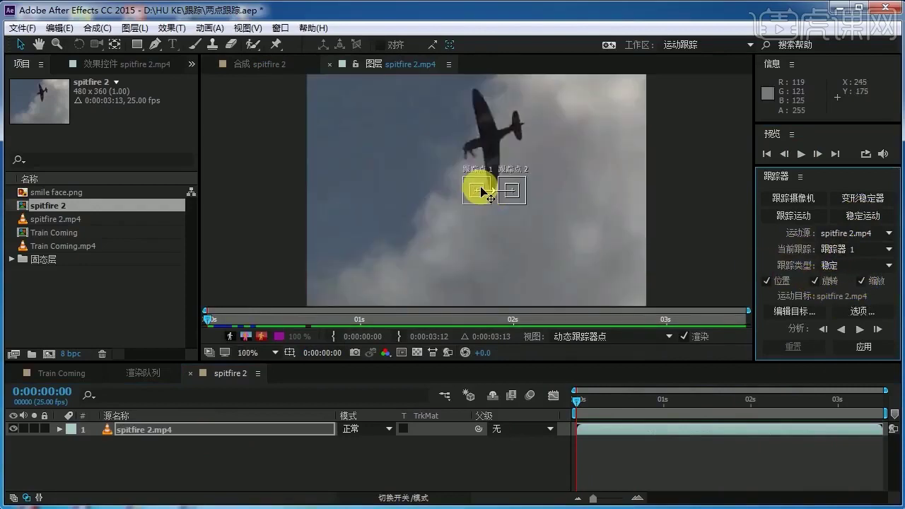
scroll(555, 165, "down", 1)
scroll(565, 218, "up", 1)
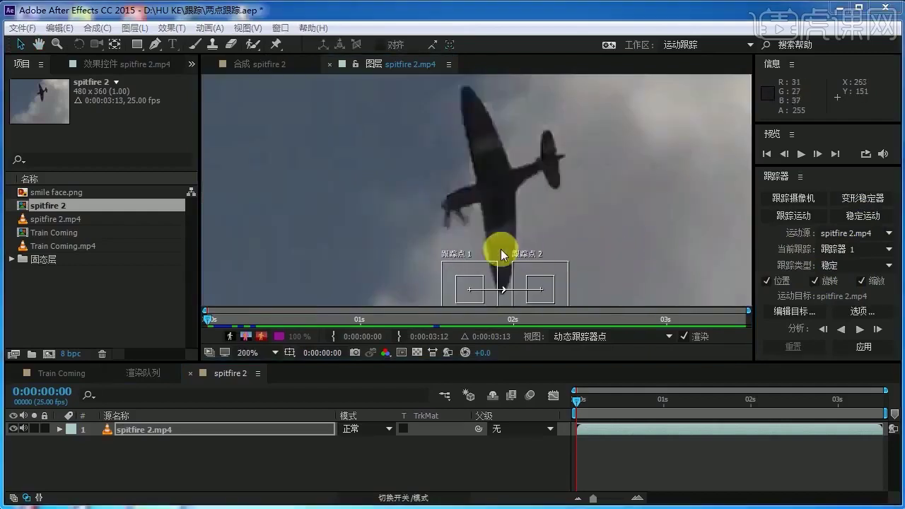
left_click(482, 268)
left_click_drag(482, 268, 478, 91)
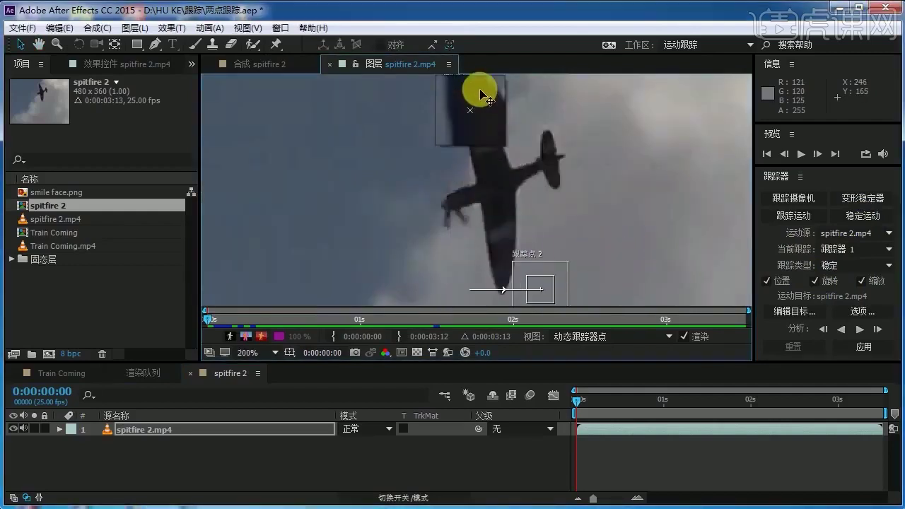
left_click_drag(530, 111, 494, 156)
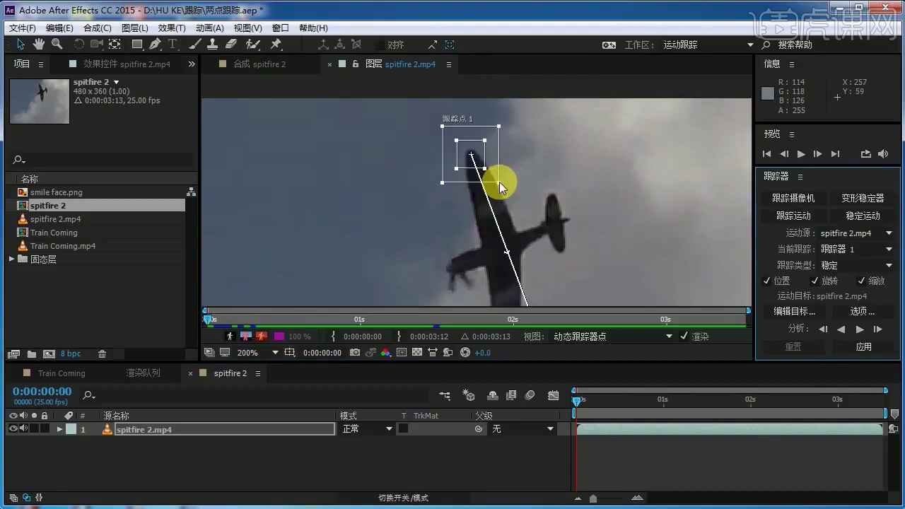
left_click_drag(500, 185, 530, 210)
left_click_drag(485, 169, 491, 171)
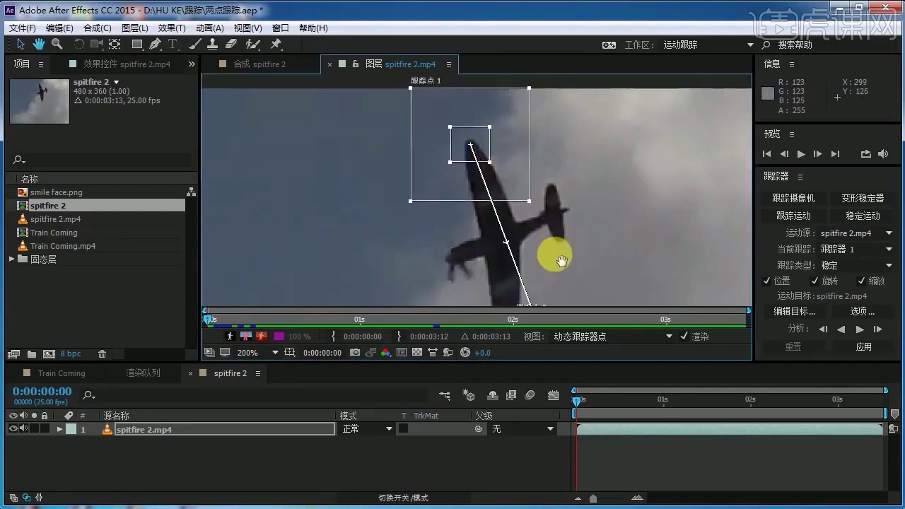
Step: Place track point 2 on the plane's lower wingtip with enlarged regions, and analyze both points forward through the clip
scroll(556, 252, "down", 3)
left_click_drag(550, 230, 538, 273)
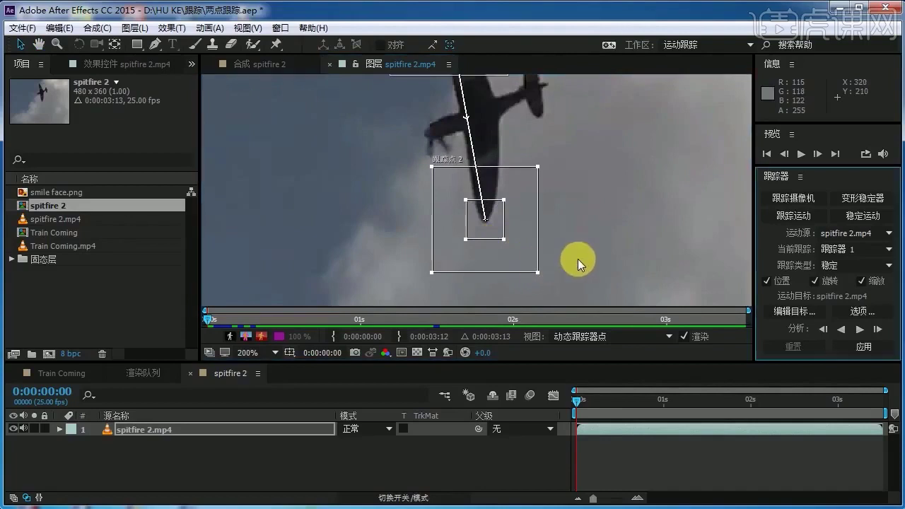
left_click(860, 329)
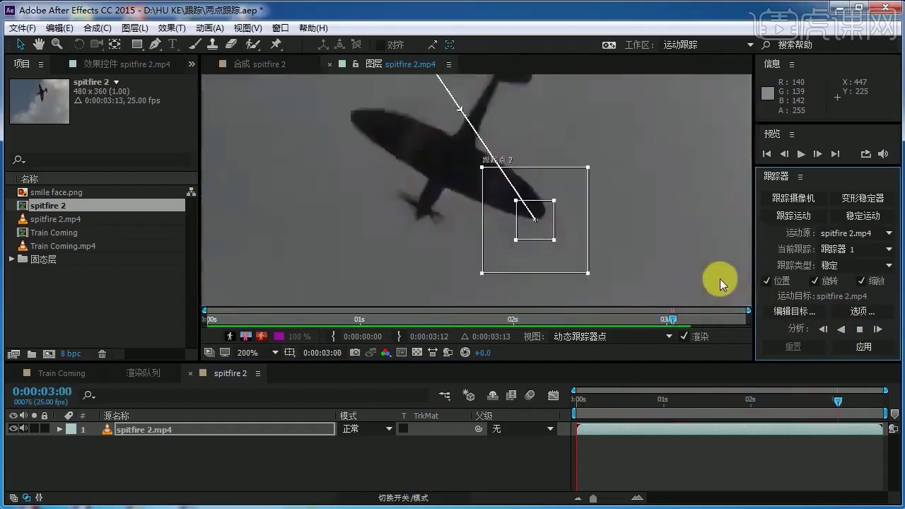
Step: Inspect the track for drift and, at 0:00:02:08, move track point 1 back onto the plane's wingtip
key("comma")
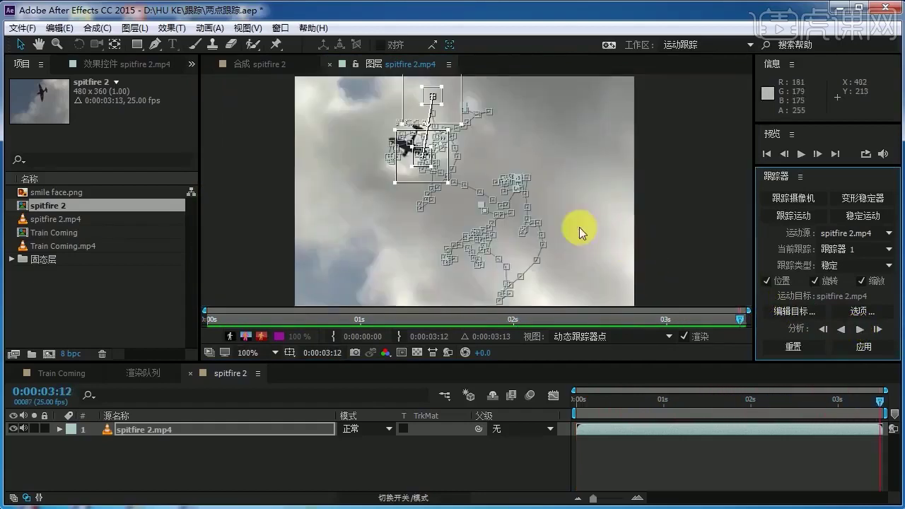
key("period")
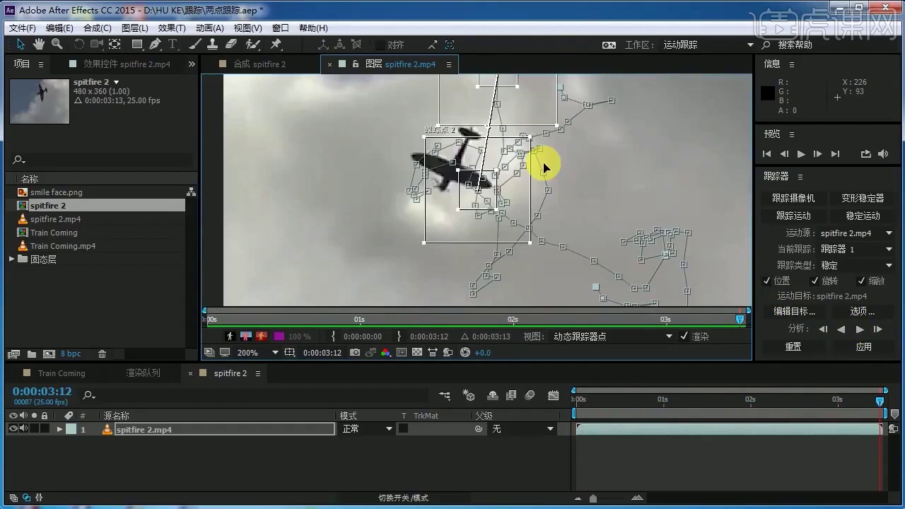
key("period")
left_click_drag(876, 400, 772, 413)
key("comma")
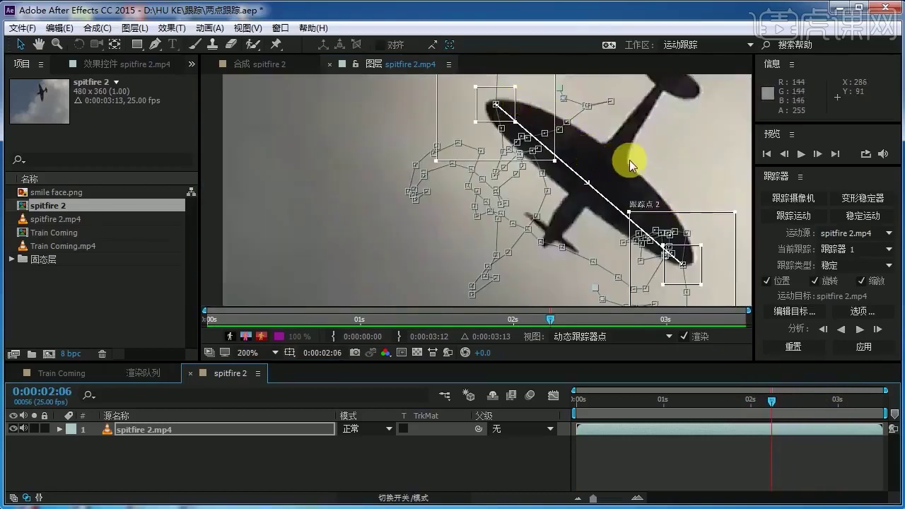
key("Page_Down")
left_click_drag(628, 131, 648, 233)
key("Page_Down")
left_click_drag(557, 174, 542, 183)
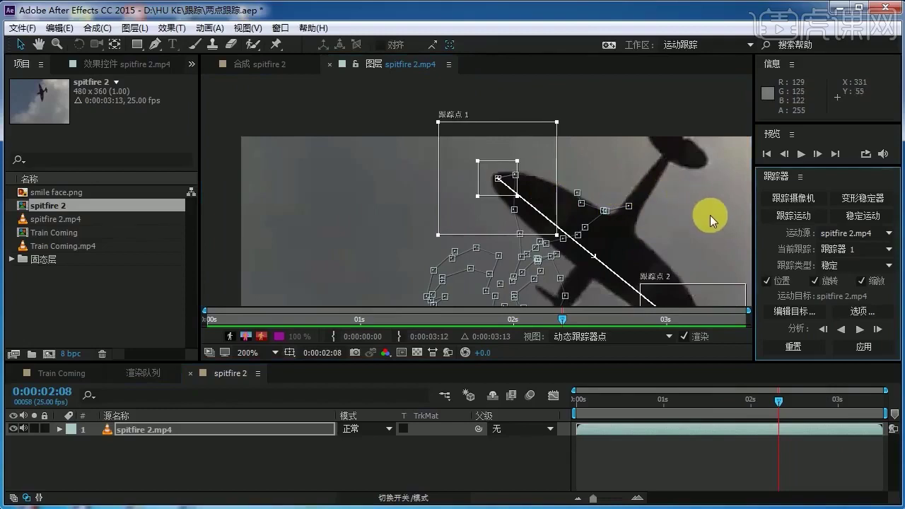
Step: Re-analyze the track from 0:00:02:08, two single frames forward and on to the end of the clip
left_click(877, 329)
left_click(876, 330)
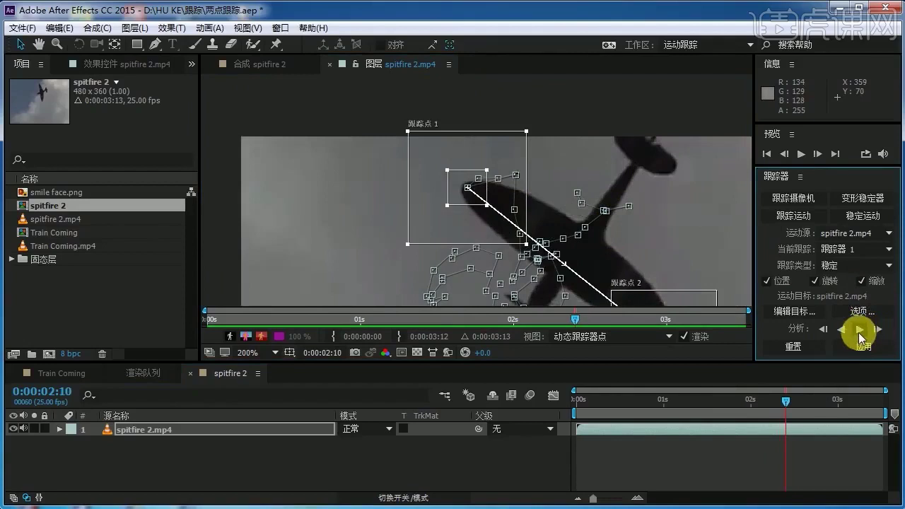
left_click(859, 330)
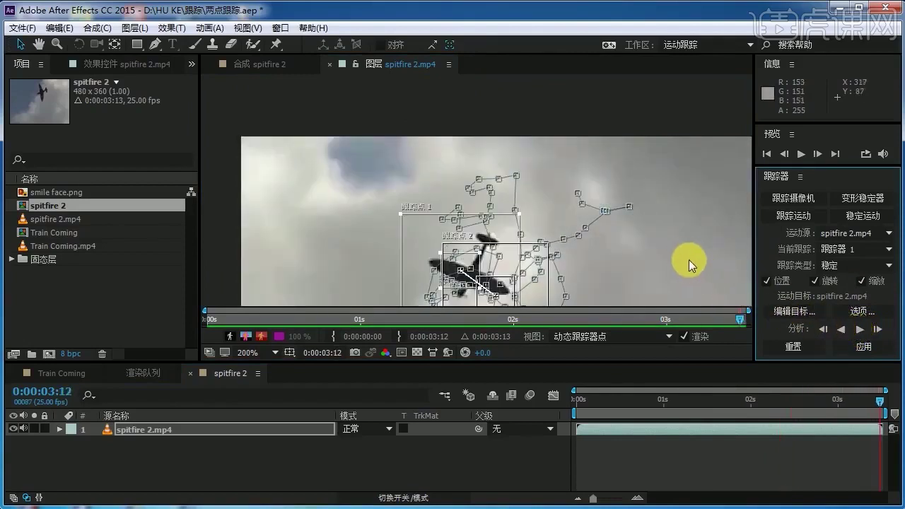
Step: Examine the motion paths of both track points over the whole frame at 0:00:03:12
key("comma")
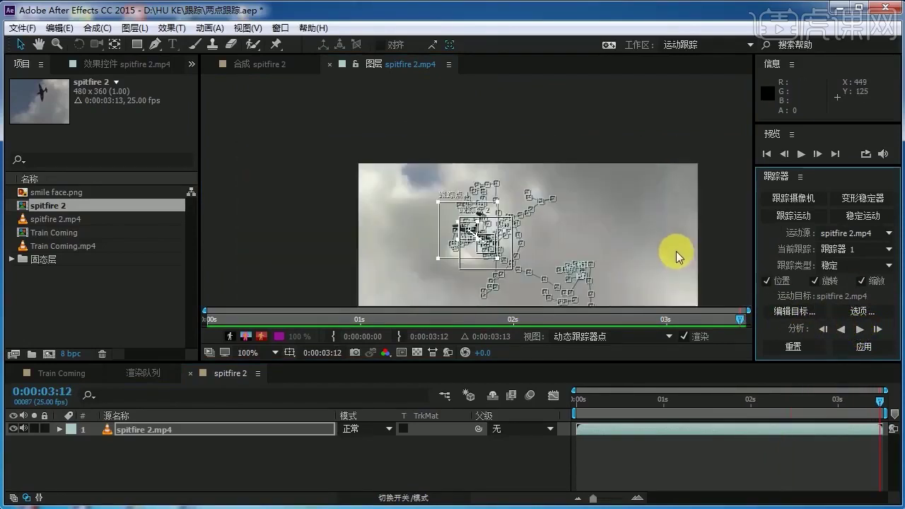
left_click_drag(661, 249, 662, 172)
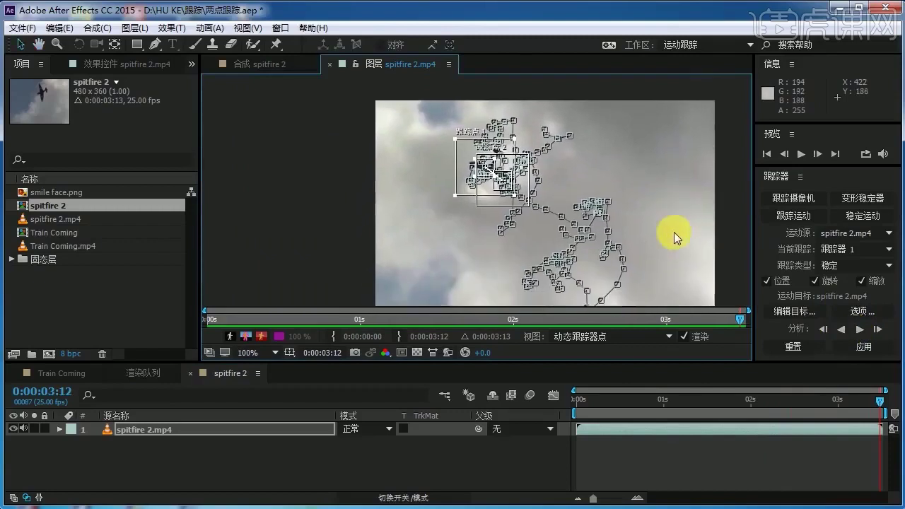
left_click_drag(672, 234, 662, 208)
key("comma")
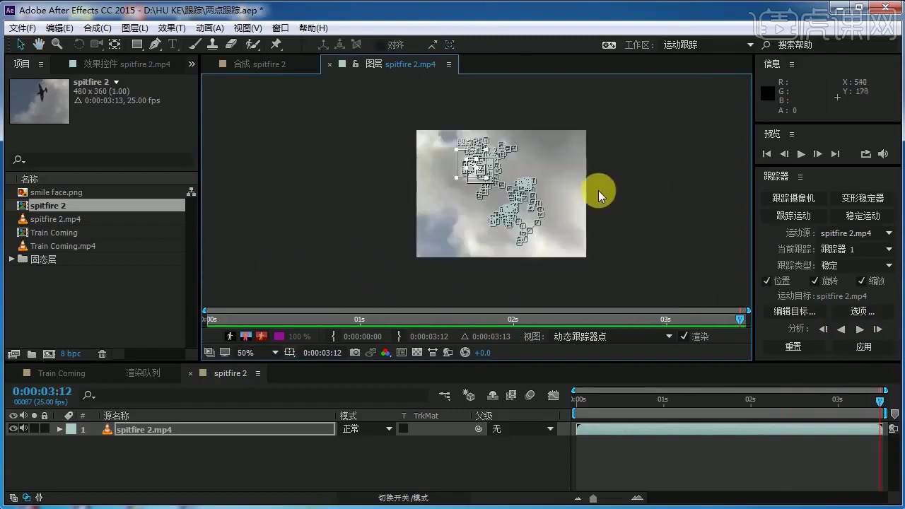
key("period")
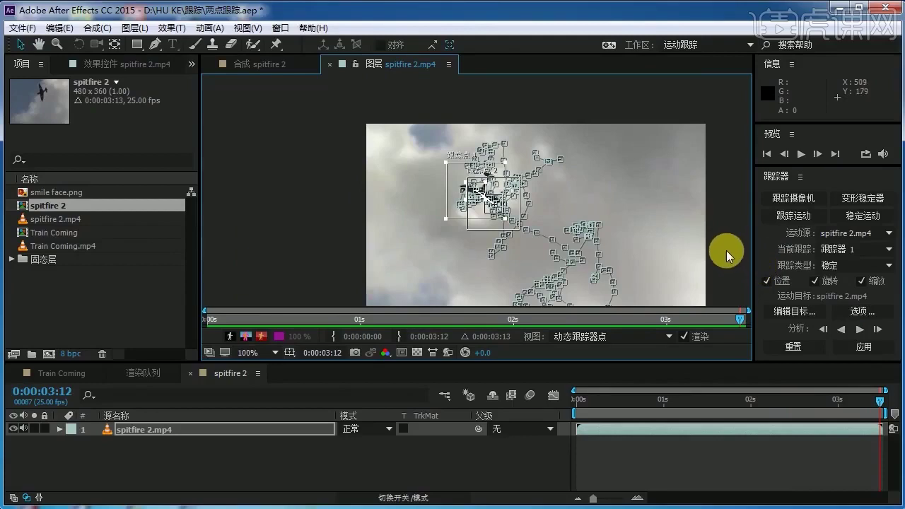
key("space")
left_click_drag(722, 247, 698, 215)
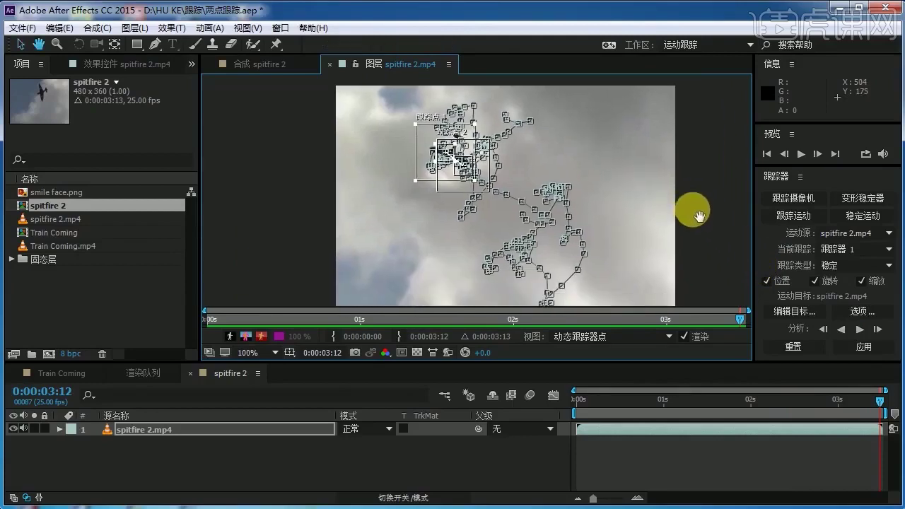
Step: Check the tracker's motion target options
left_click(795, 311)
left_click(643, 289)
left_click(638, 292)
left_click(584, 351)
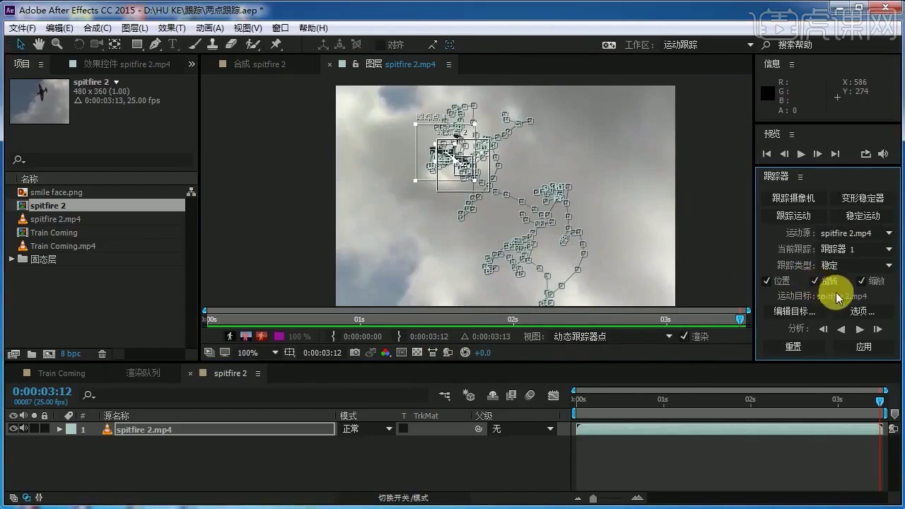
Step: Apply the stabilization data to the spitfire 2.mp4 layer in the X and Y dimensions
left_click(862, 348)
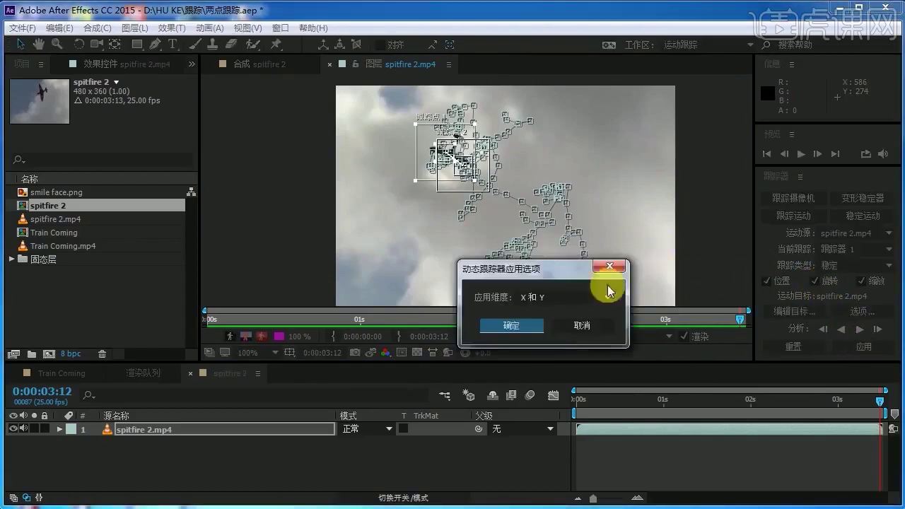
left_click(535, 324)
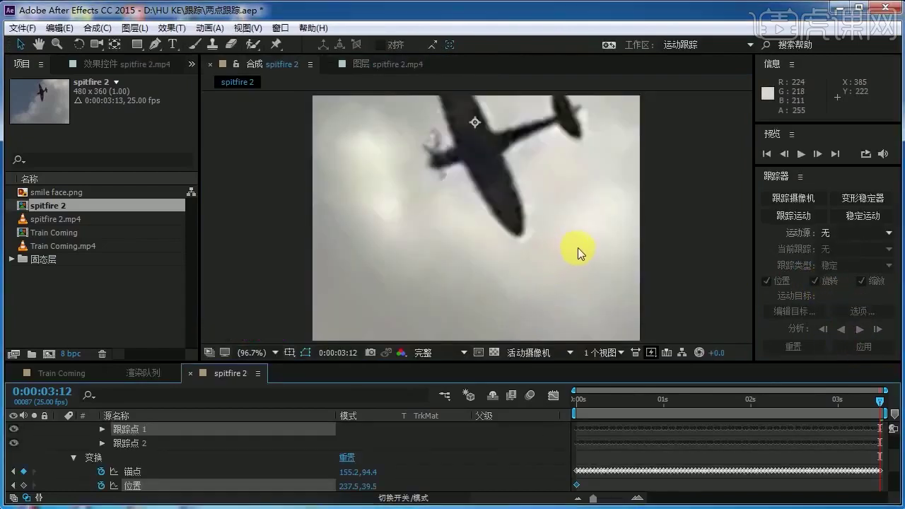
Step: Play the stabilized composition and examine how the footage moves, scales and rotates around the plane
left_click(277, 350)
left_click(269, 93)
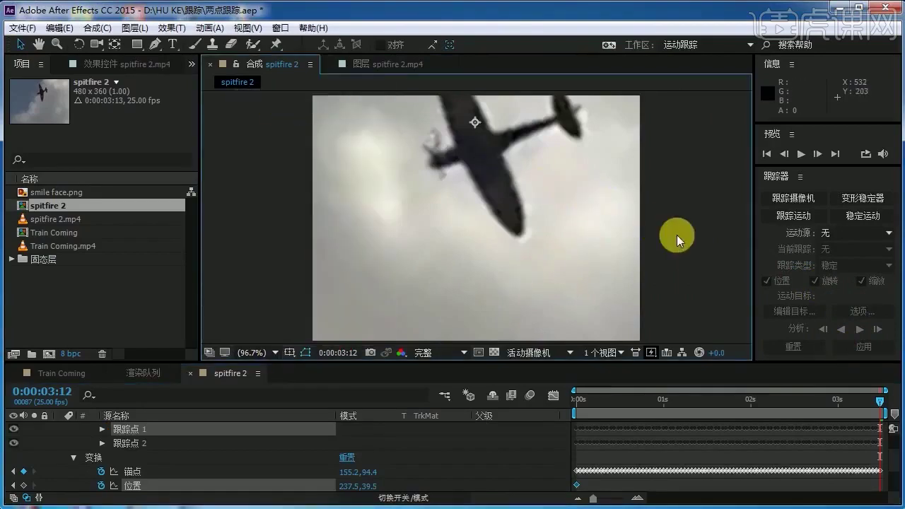
left_click(801, 154)
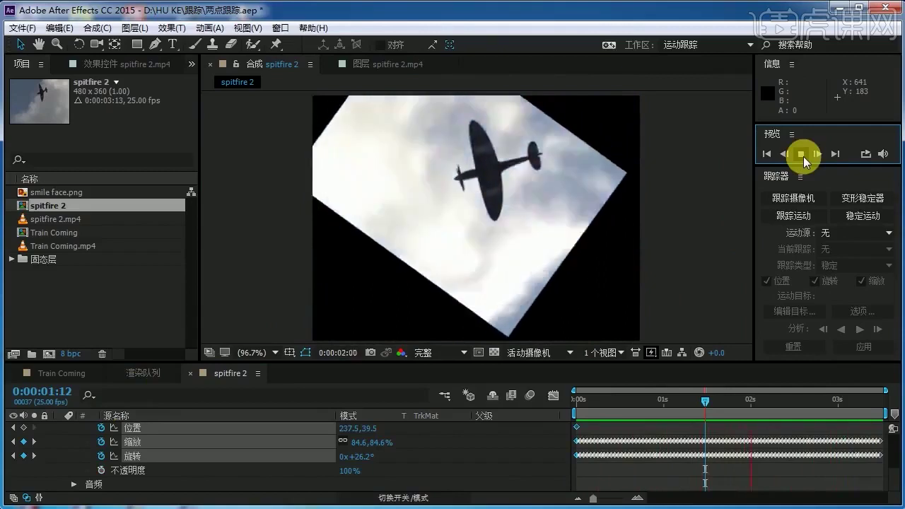
scroll(610, 193, "down", 2)
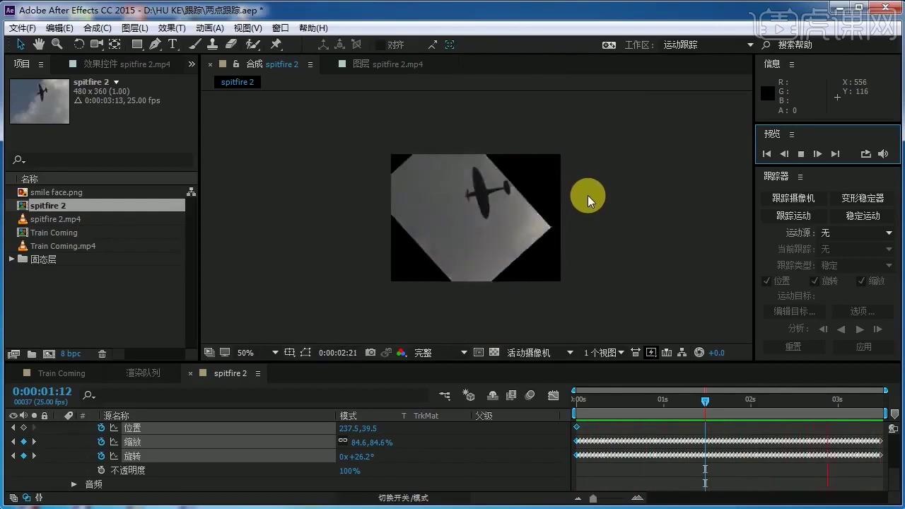
scroll(290, 447, "up", 3)
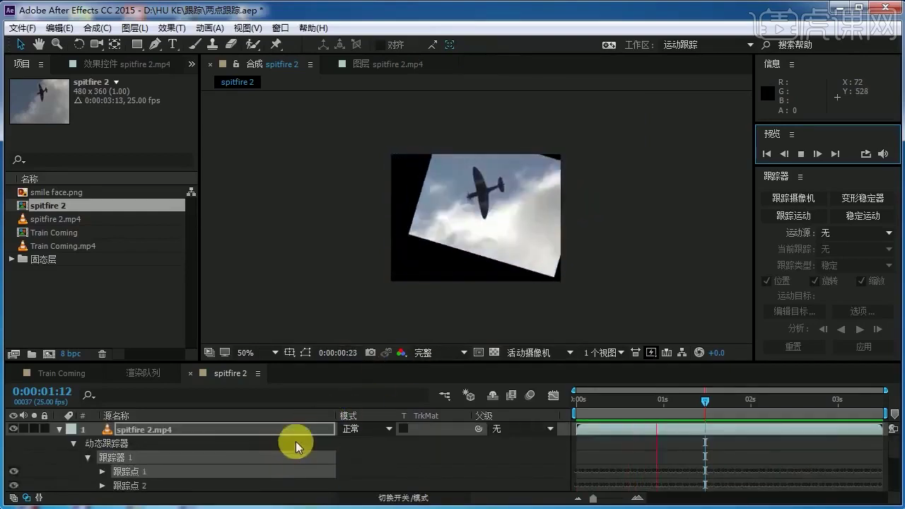
Step: Collapse the properties of layer spitfire 2.mp4, stop the preview and return to 0:00:00:00
left_click(59, 429)
left_click(801, 154)
left_click(448, 229)
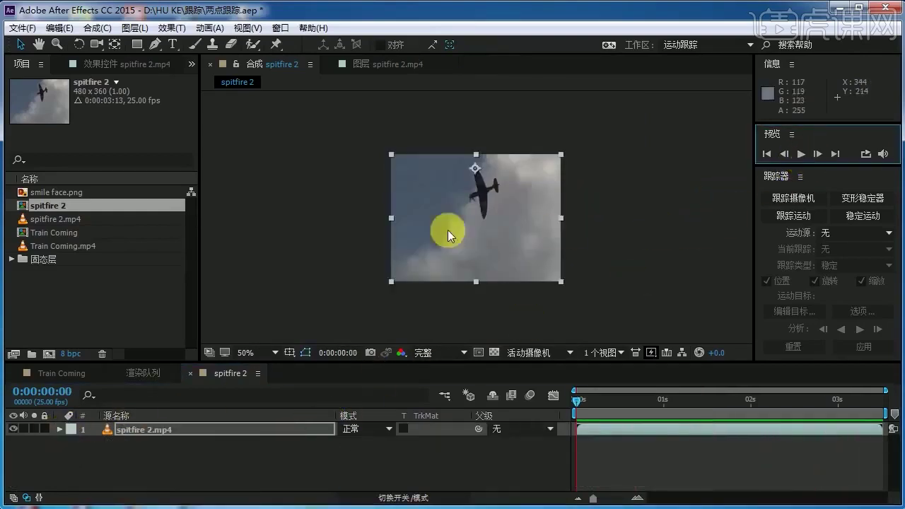
Step: Apply the Motion Tile (动态拼贴) effect from the Stylize category to the spitfire 2.mp4 layer
left_click(172, 28)
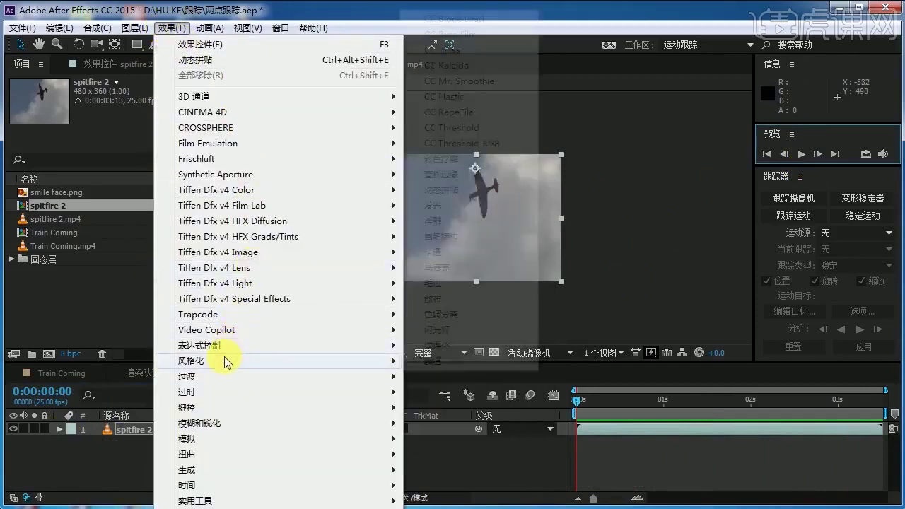
mouse_move(315, 361)
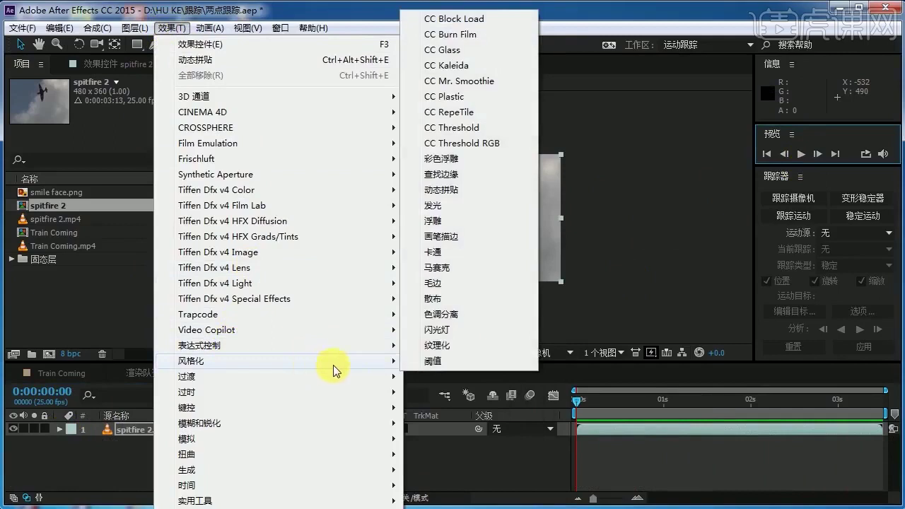
left_click(458, 190)
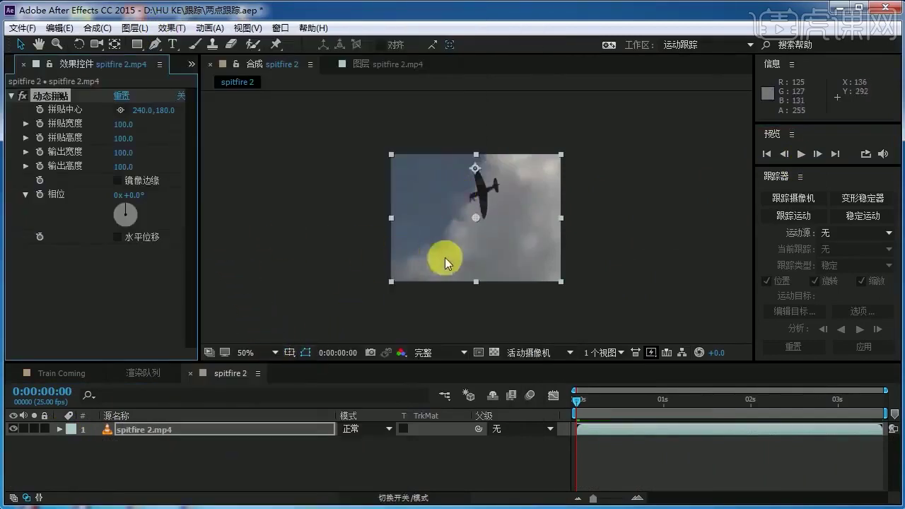
Step: Set the tile effect's output width to 350 and output height to 370 with mirrored edges, checking the fill between 0:00:01:02 and 0:00:01:07
left_click_drag(578, 400, 673, 415)
left_click_drag(121, 153, 147, 168)
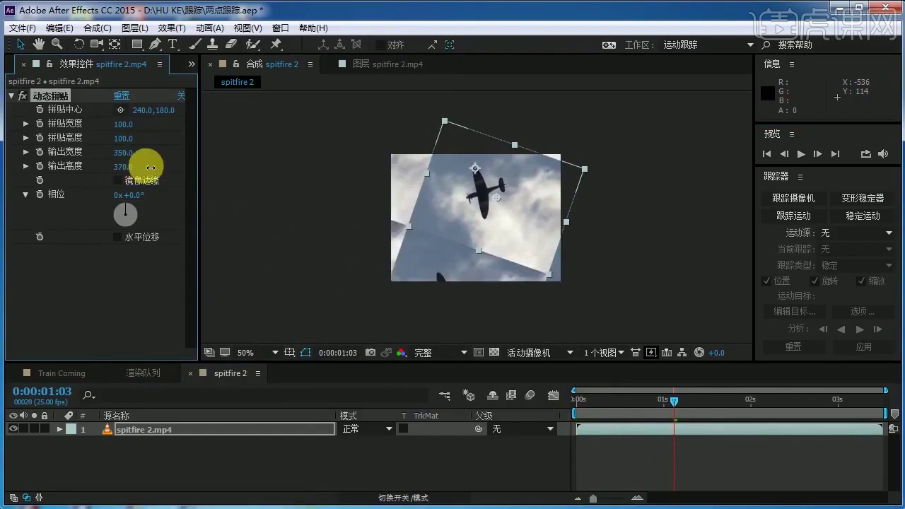
left_click(118, 181)
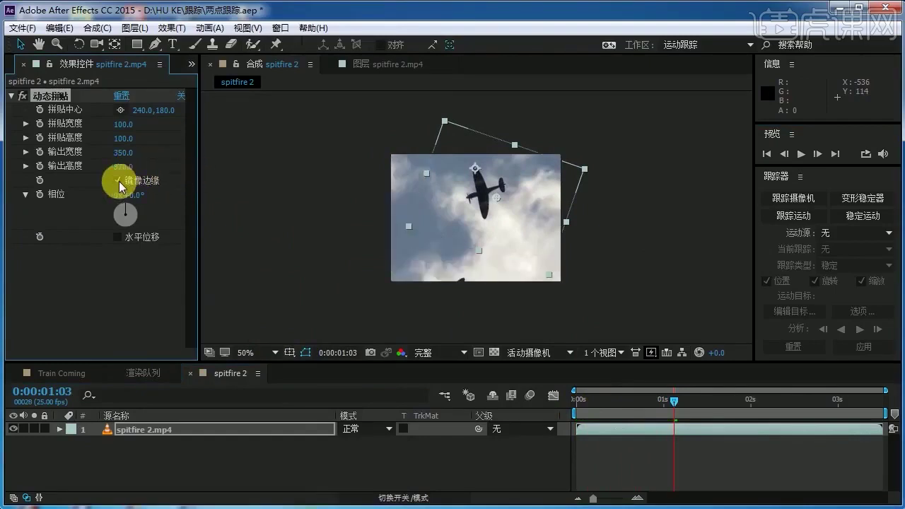
mouse_move(674, 400)
left_mouse_down()
mouse_move(632, 405)
mouse_move(686, 408)
left_mouse_up()
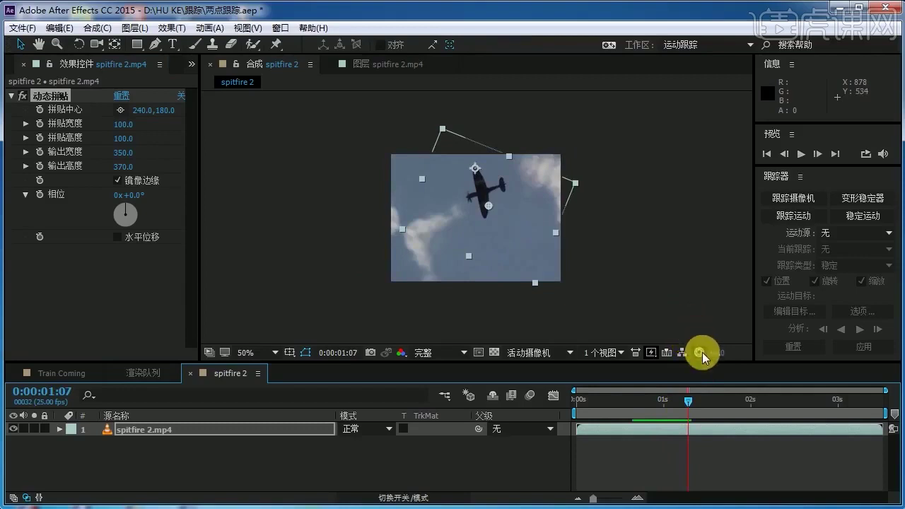
left_click_drag(689, 404, 669, 402)
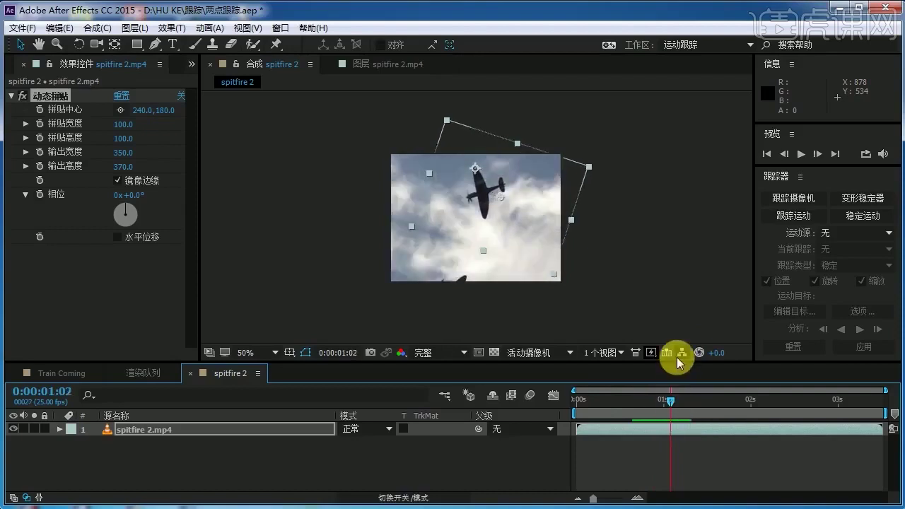